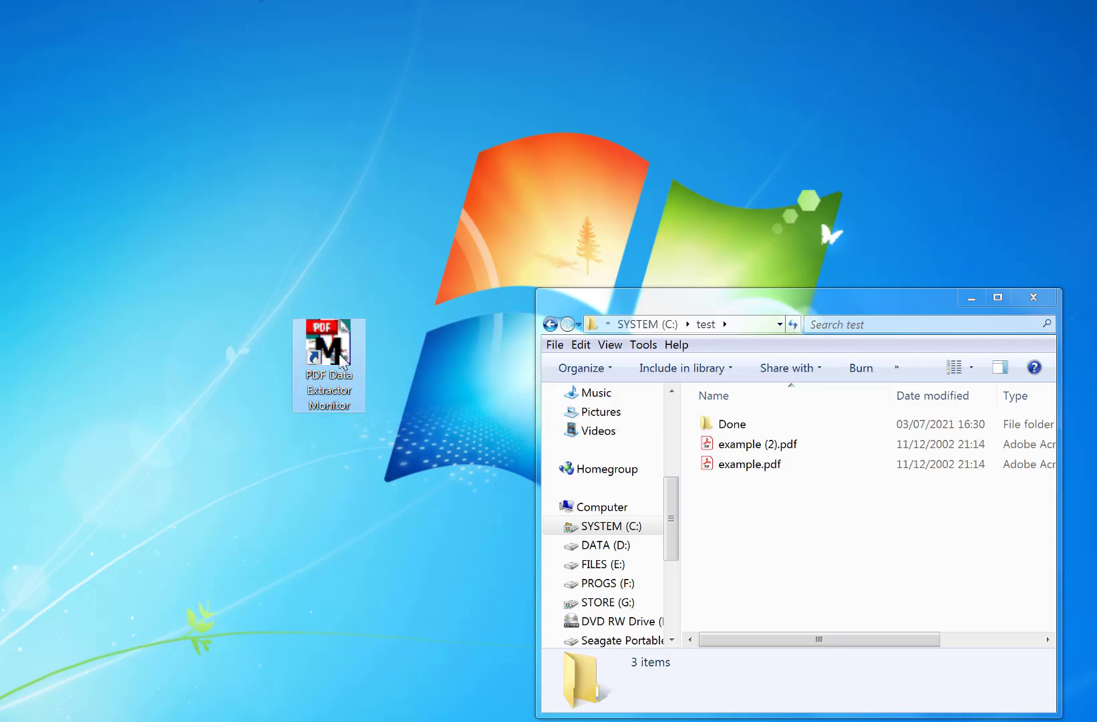
Step: Launch PDF Data Extractor Monitor from the desktop and open its monitor setup beside the test folder window
{"action": "double_click", "coordinate": [342, 361]}
{"action": "left_click", "coordinate": [466, 295]}
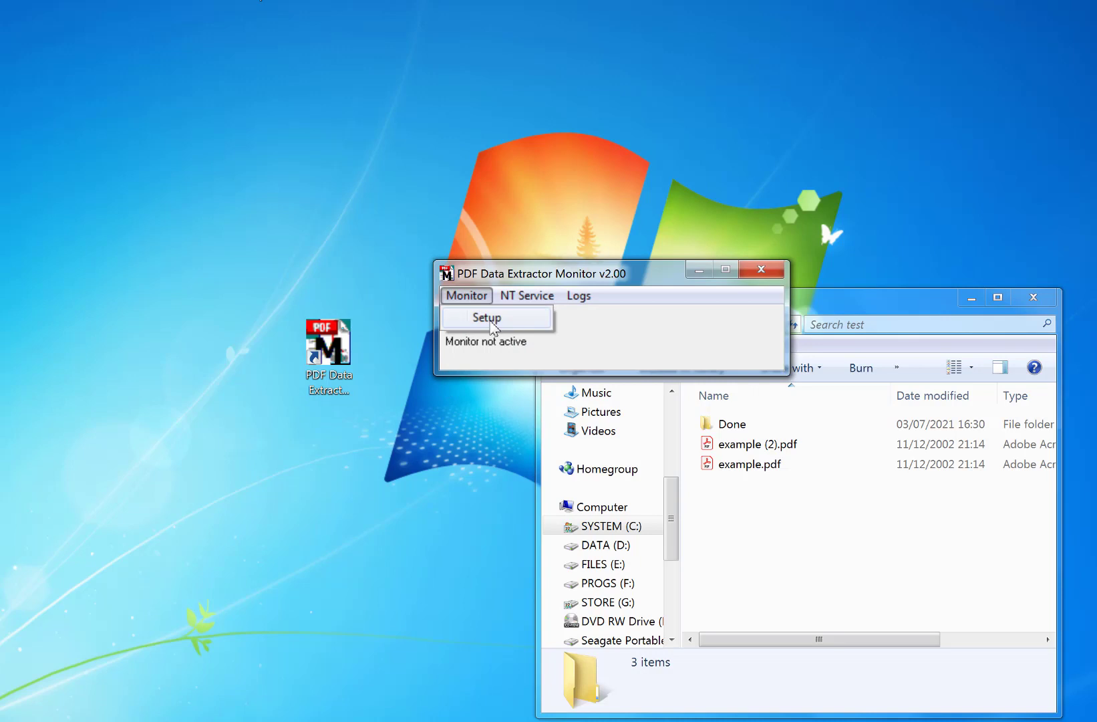
{"action": "left_click", "coordinate": [487, 318]}
{"action": "left_click_drag", "start_coordinate": [391, 8], "coordinate": [537, 64]}
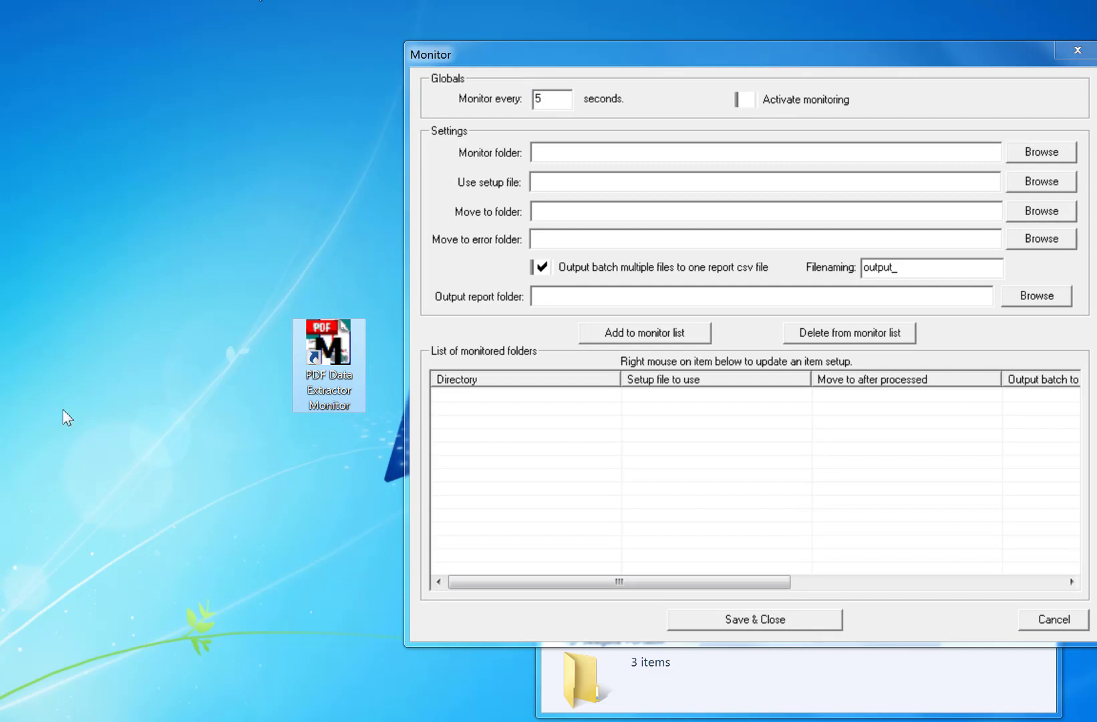
{"action": "left_click_drag", "start_coordinate": [748, 53], "coordinate": [482, 61]}
Step: Set the monitor folder to C:\test and the folder for moved files to C:\test\done
{"action": "left_click", "coordinate": [872, 520]}
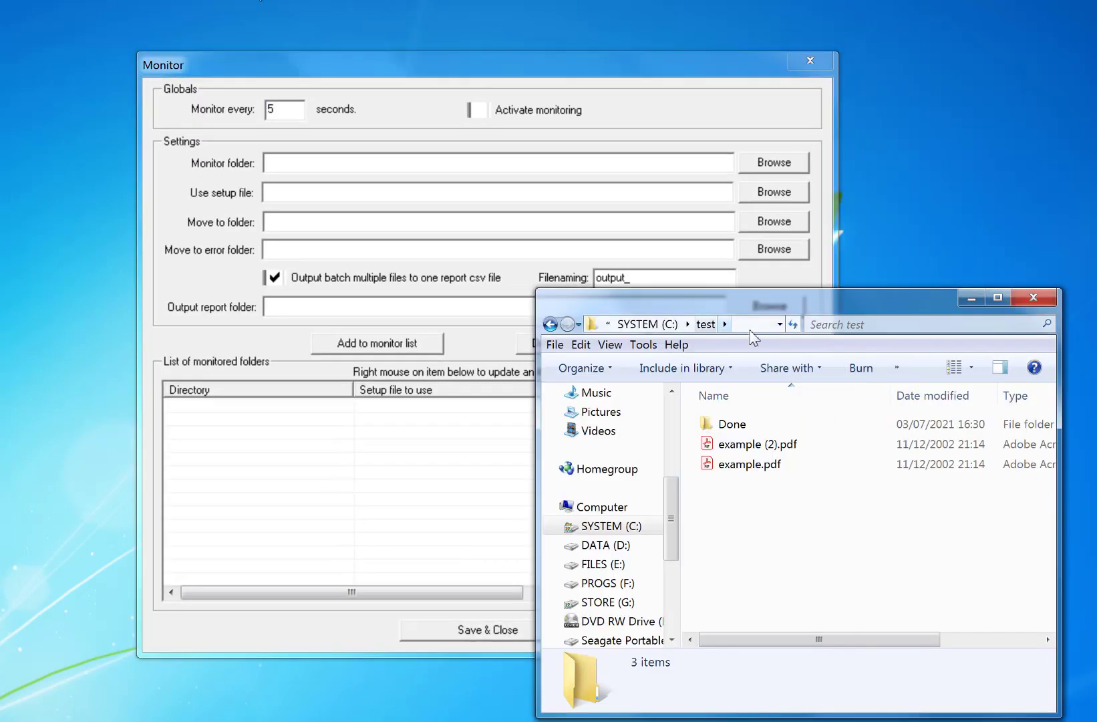
{"action": "left_click", "coordinate": [373, 163]}
{"action": "type", "text": "C:\\test"}
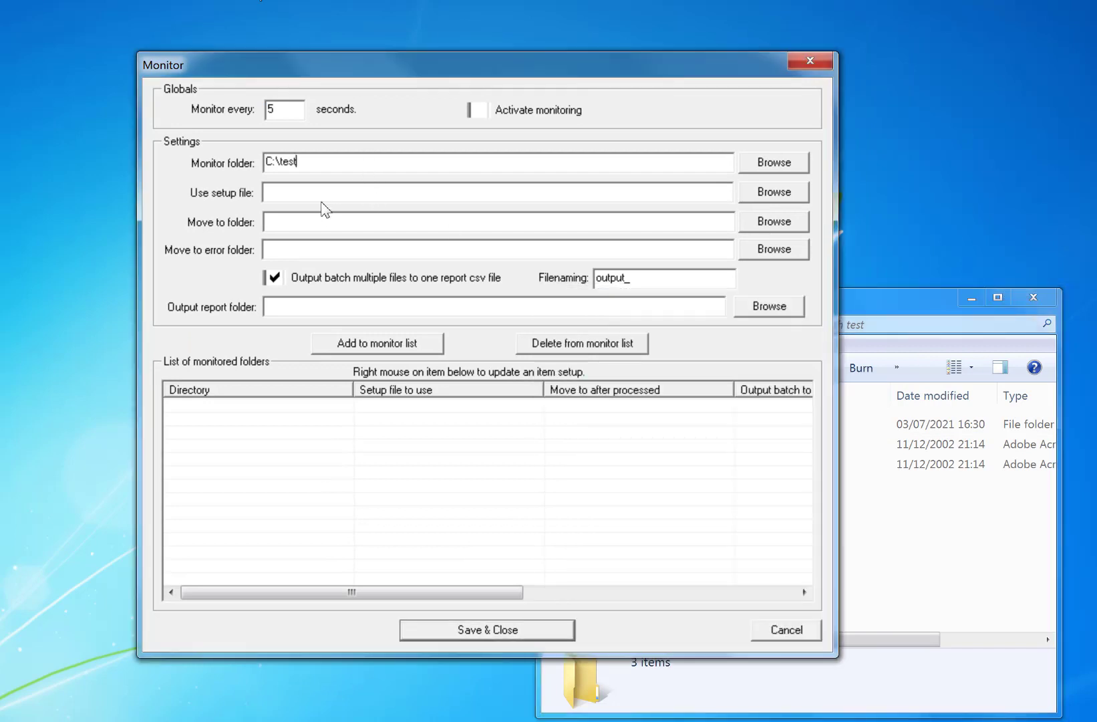
{"action": "type", "text": "C:\\test"}
{"action": "type", "text": "\\done"}
Step: Copy the path C:\test\done into both the move-to error folder and the output report folder
{"action": "left_click_drag", "start_coordinate": [328, 229], "coordinate": [223, 218]}
{"action": "key", "text": "ctrl+c"}
{"action": "left_click", "coordinate": [323, 258]}
{"action": "key", "text": "ctrl+v"}
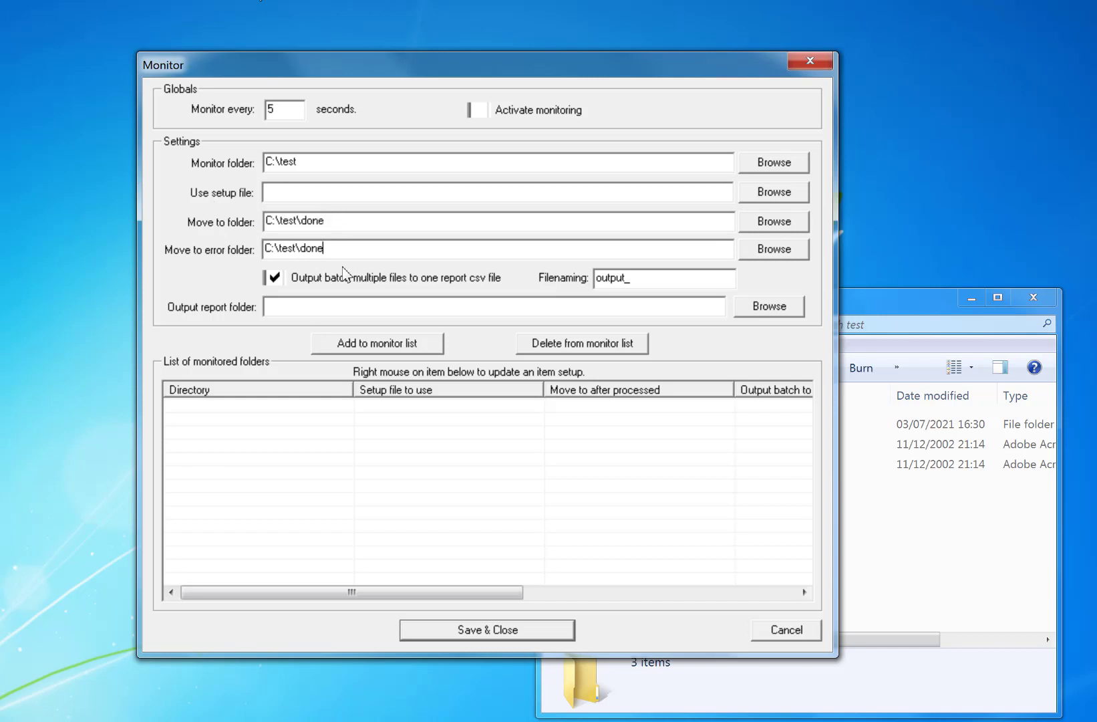
{"action": "left_click", "coordinate": [323, 310]}
{"action": "key", "text": "ctrl+v"}
Step: Choose example1.pde from the enterprise examples folder as the setup file to use
{"action": "left_click", "coordinate": [922, 538]}
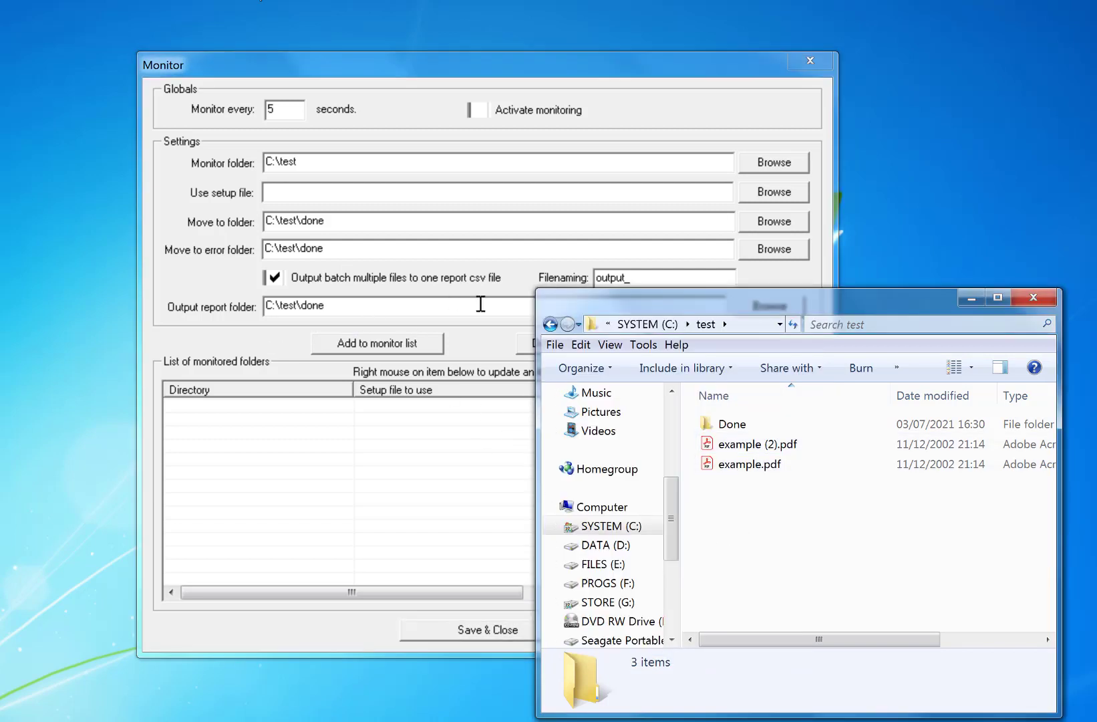
{"action": "left_click", "coordinate": [187, 51]}
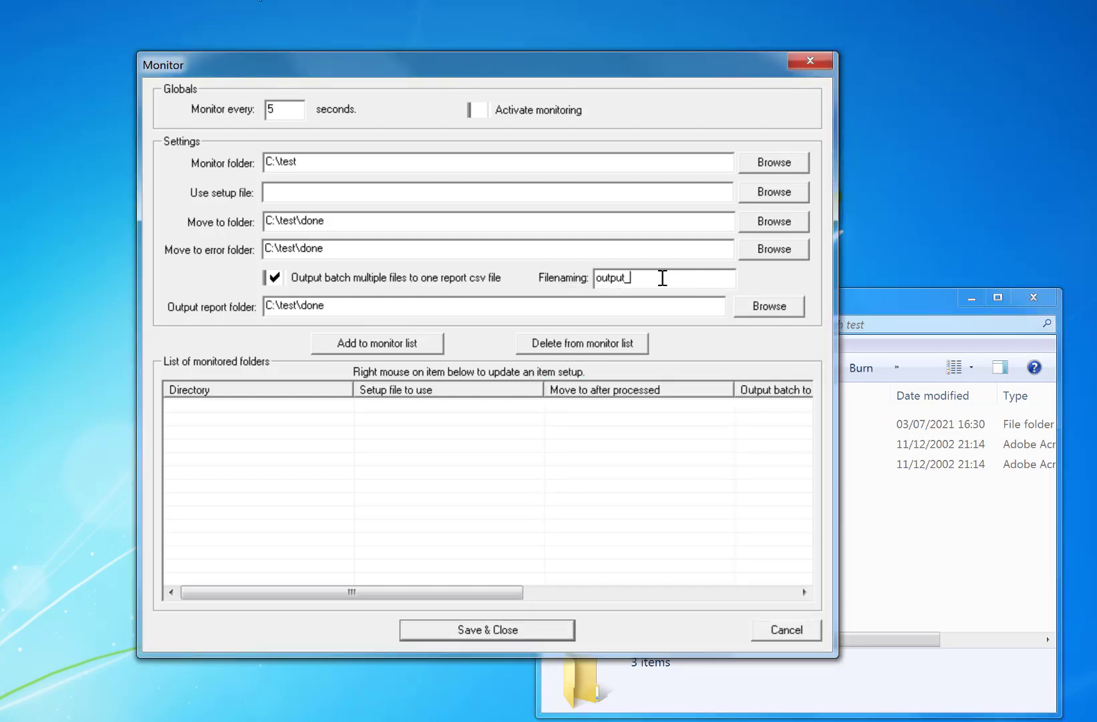
{"action": "left_click", "coordinate": [721, 193]}
{"action": "left_click", "coordinate": [771, 194]}
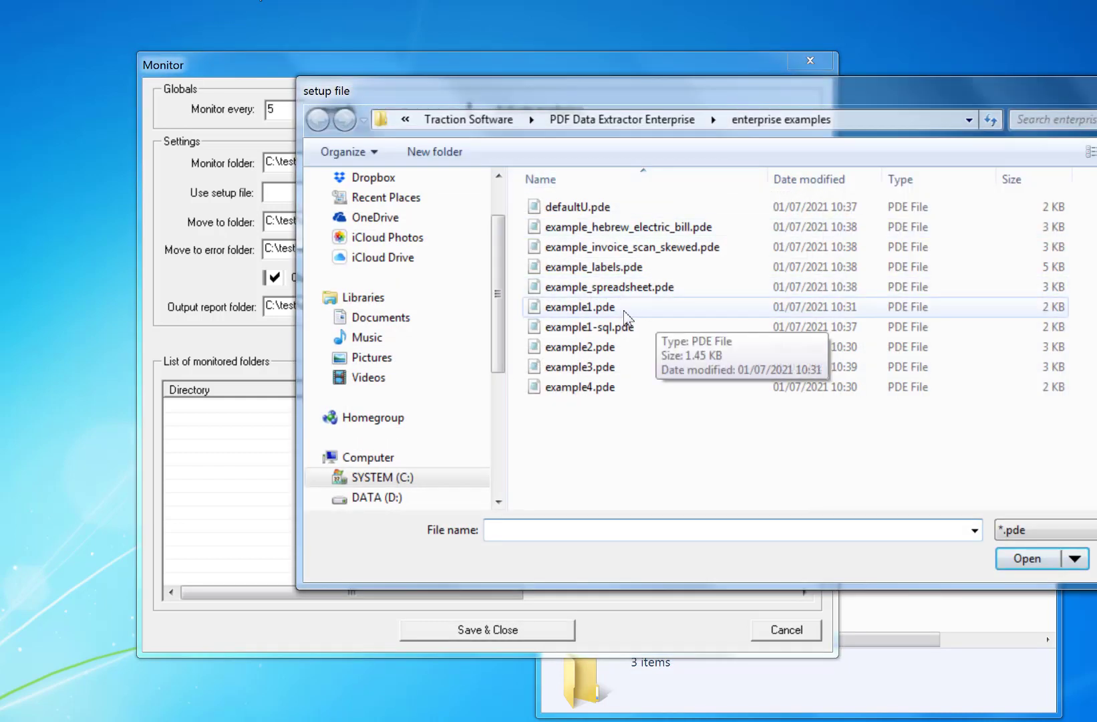
{"action": "double_click", "coordinate": [632, 309]}
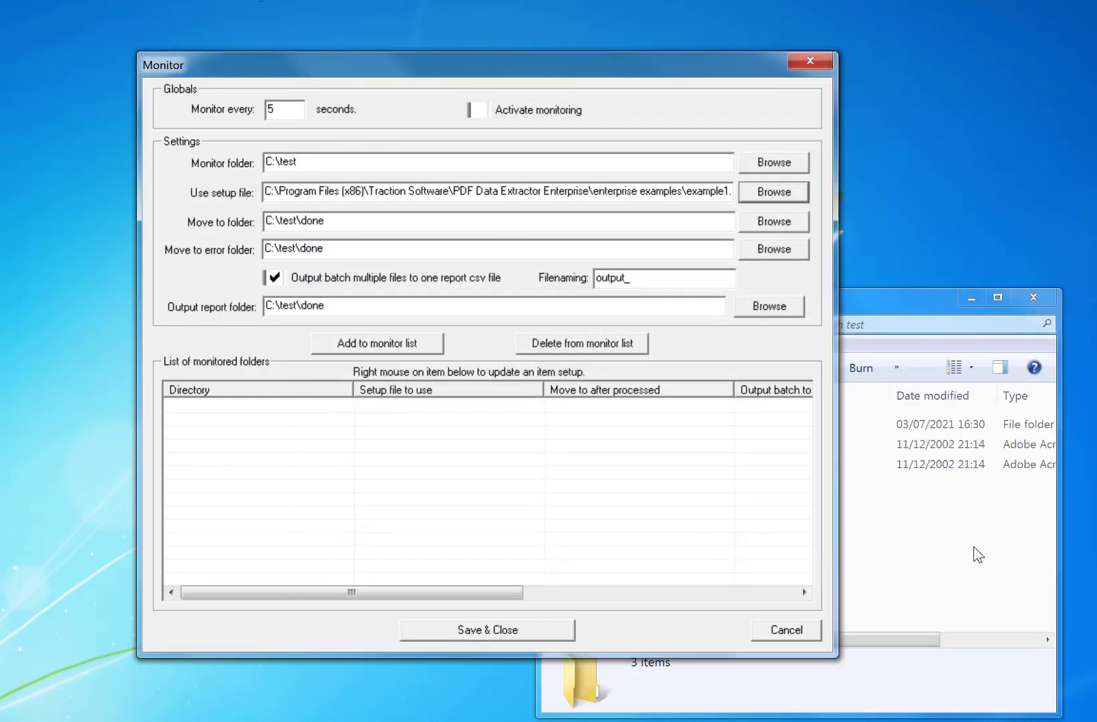
Step: Add the C:\test configuration to the list of monitored folders and widen the list's setup file column
{"action": "left_click", "coordinate": [977, 557]}
{"action": "left_click", "coordinate": [755, 467]}
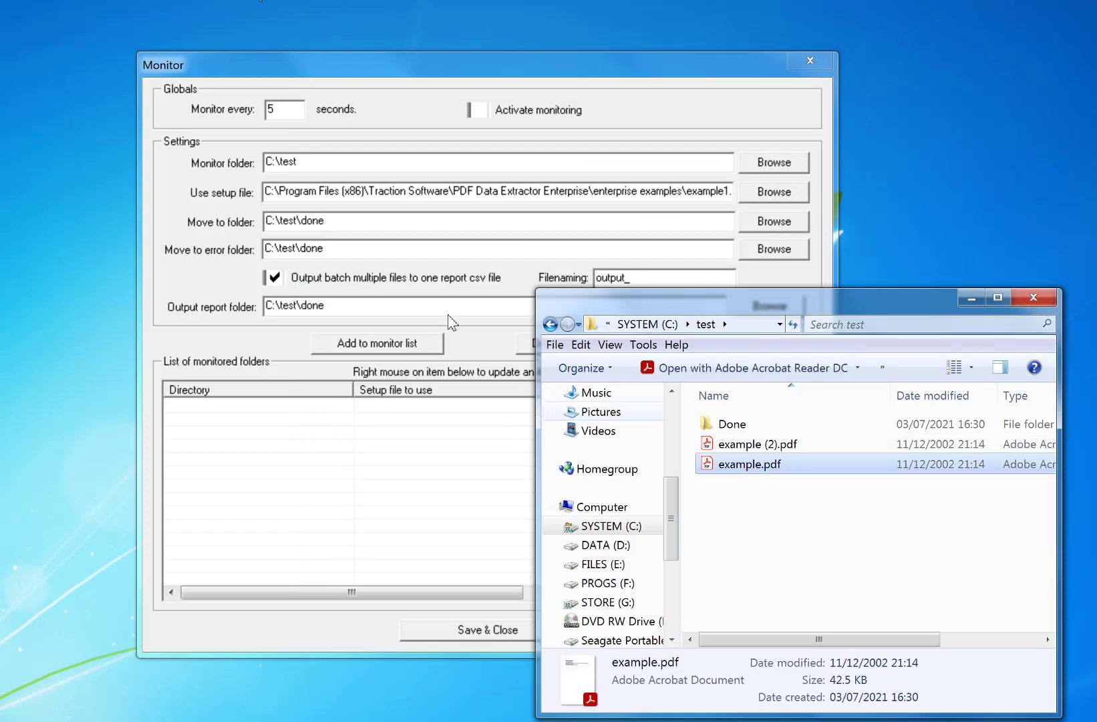
{"action": "left_click", "coordinate": [470, 84]}
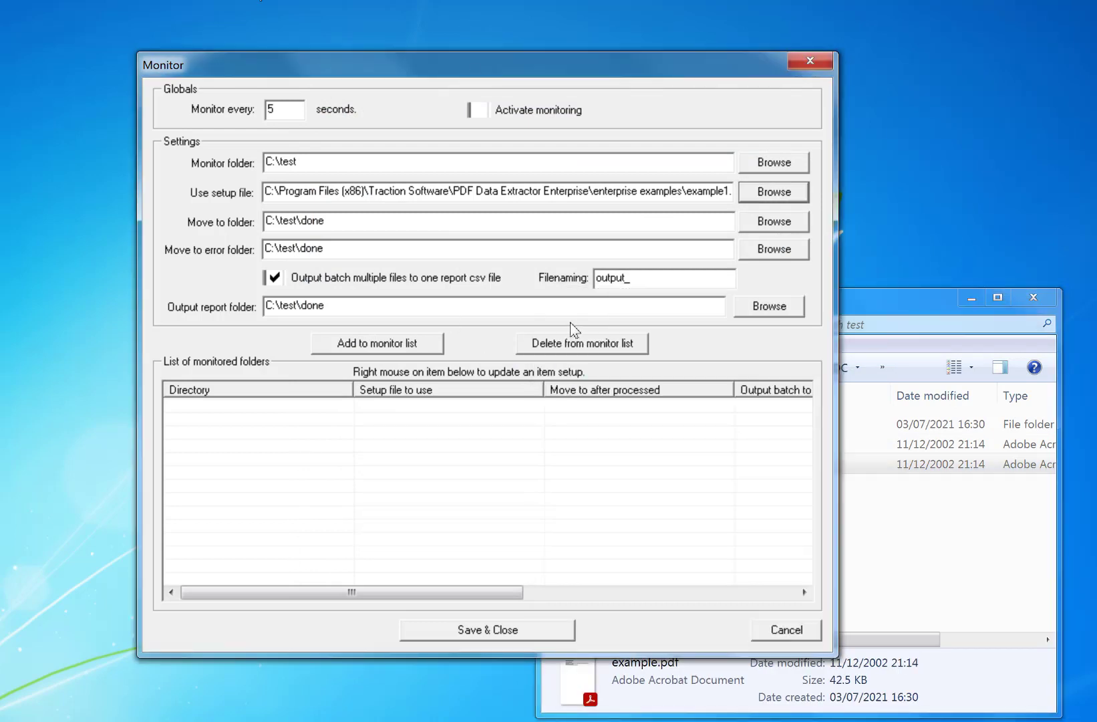
{"action": "left_click", "coordinate": [399, 349]}
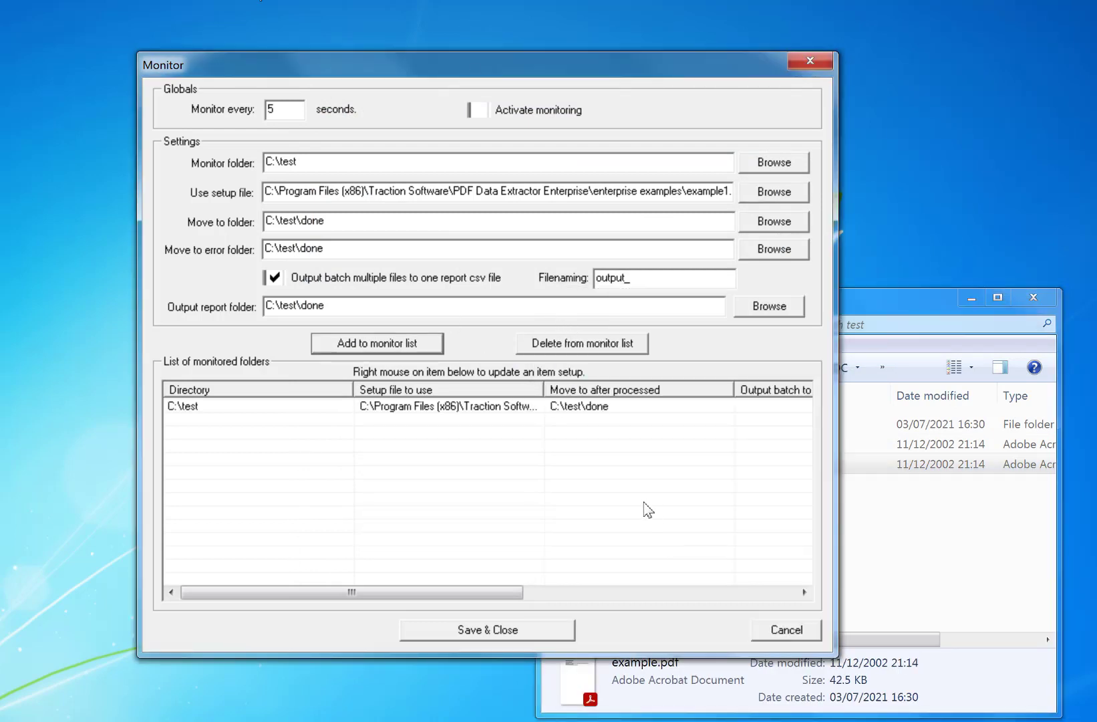
{"action": "left_click_drag", "start_coordinate": [544, 389], "coordinate": [582, 389]}
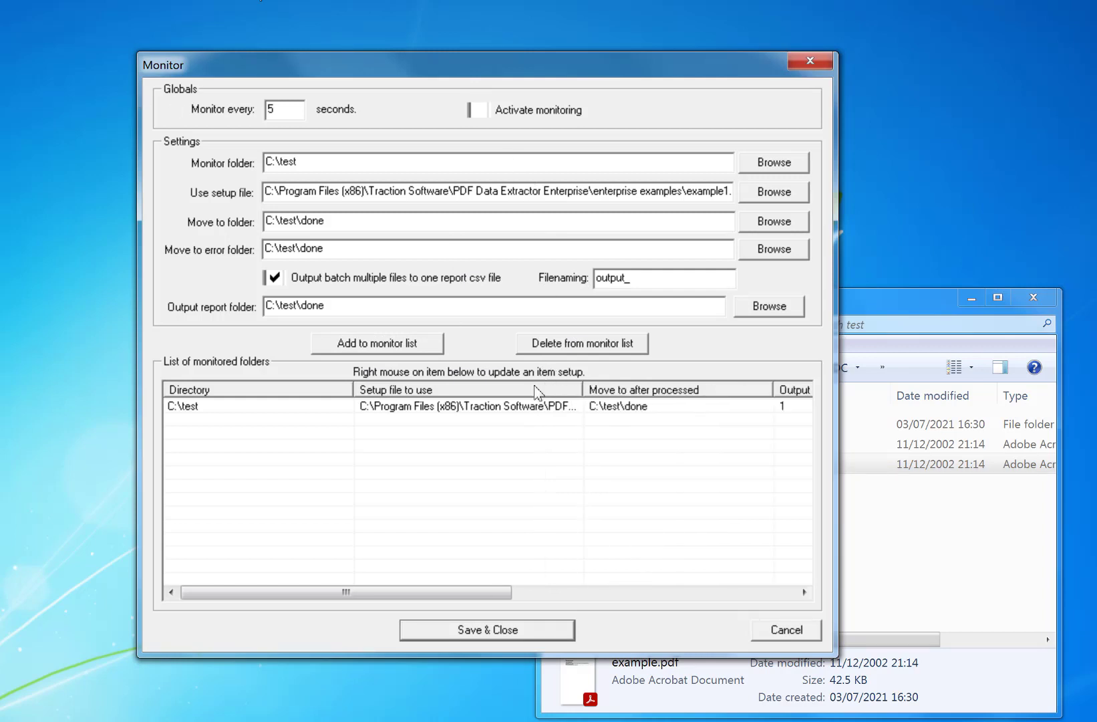
Step: Activate monitoring, save the setup, and move the monitor window clear of the test folder's file list
{"action": "left_click", "coordinate": [478, 110]}
{"action": "left_click", "coordinate": [487, 632]}
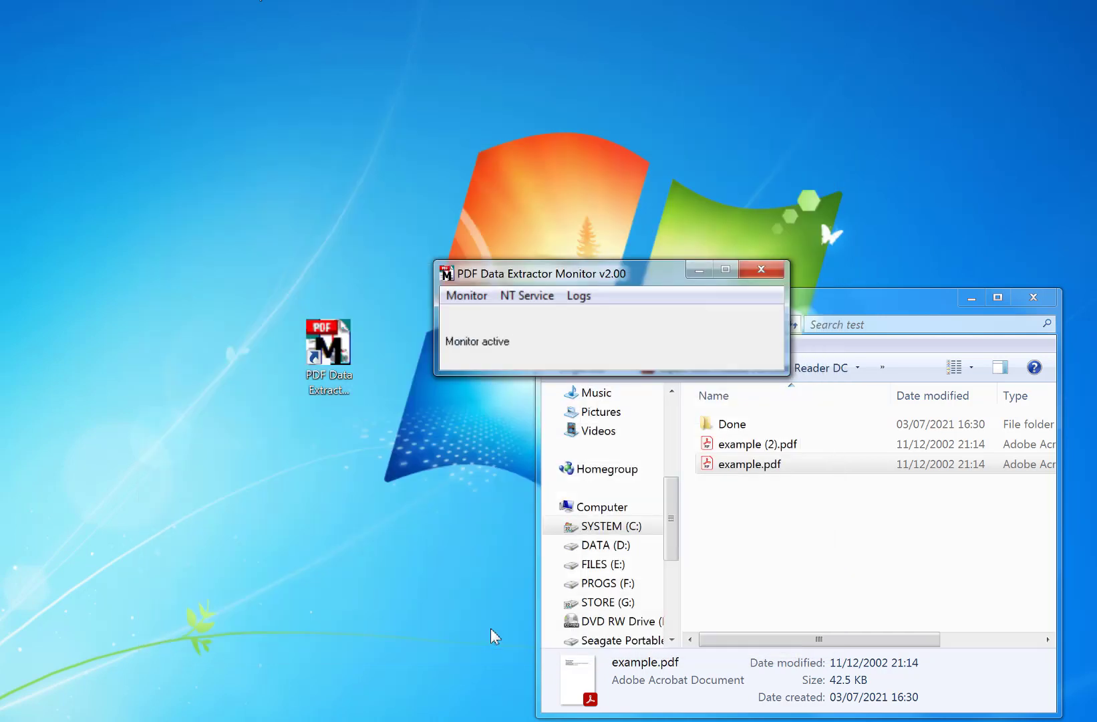
{"action": "left_click_drag", "start_coordinate": [634, 274], "coordinate": [534, 242]}
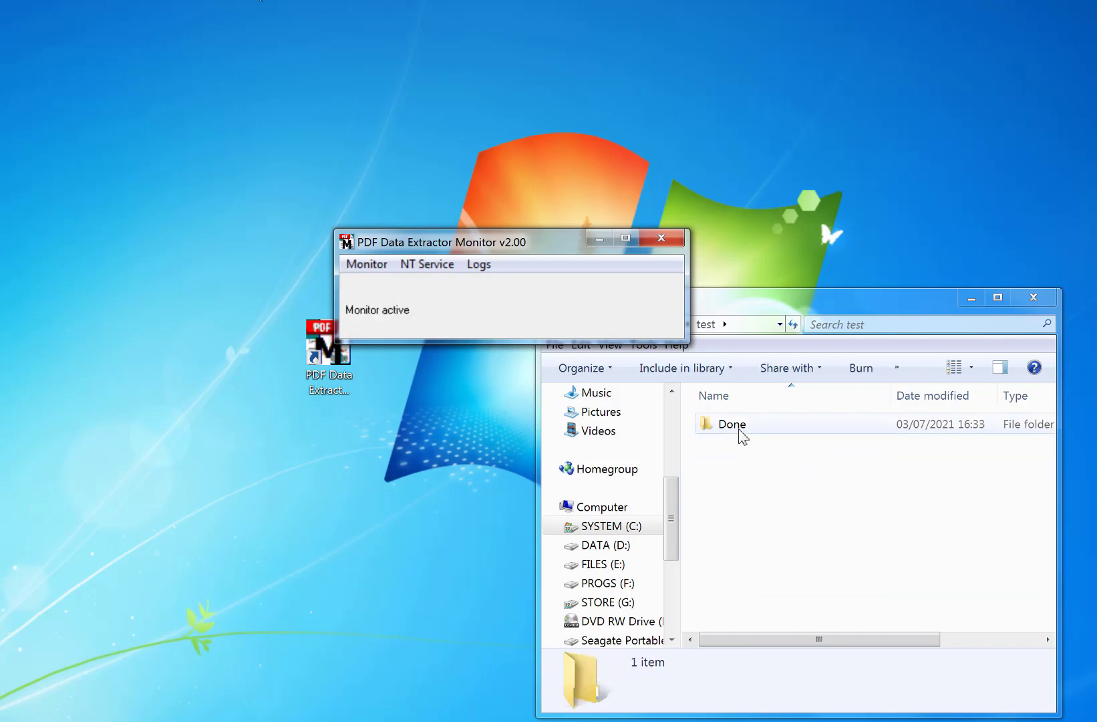
Step: Reopen the monitor setup, deactivate monitoring, and save the change
{"action": "left_click", "coordinate": [372, 266]}
{"action": "left_click", "coordinate": [395, 289]}
{"action": "left_click", "coordinate": [503, 44]}
{"action": "left_click", "coordinate": [556, 561]}
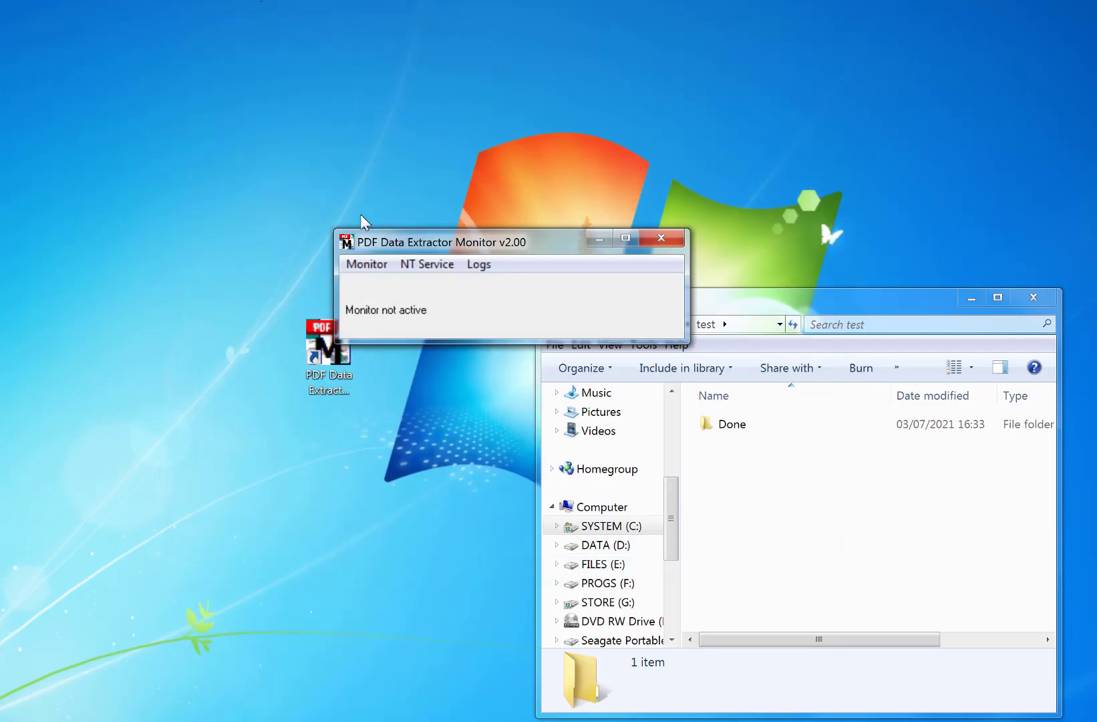
Step: Install and start the monitor as an NT service
{"action": "left_click", "coordinate": [428, 265]}
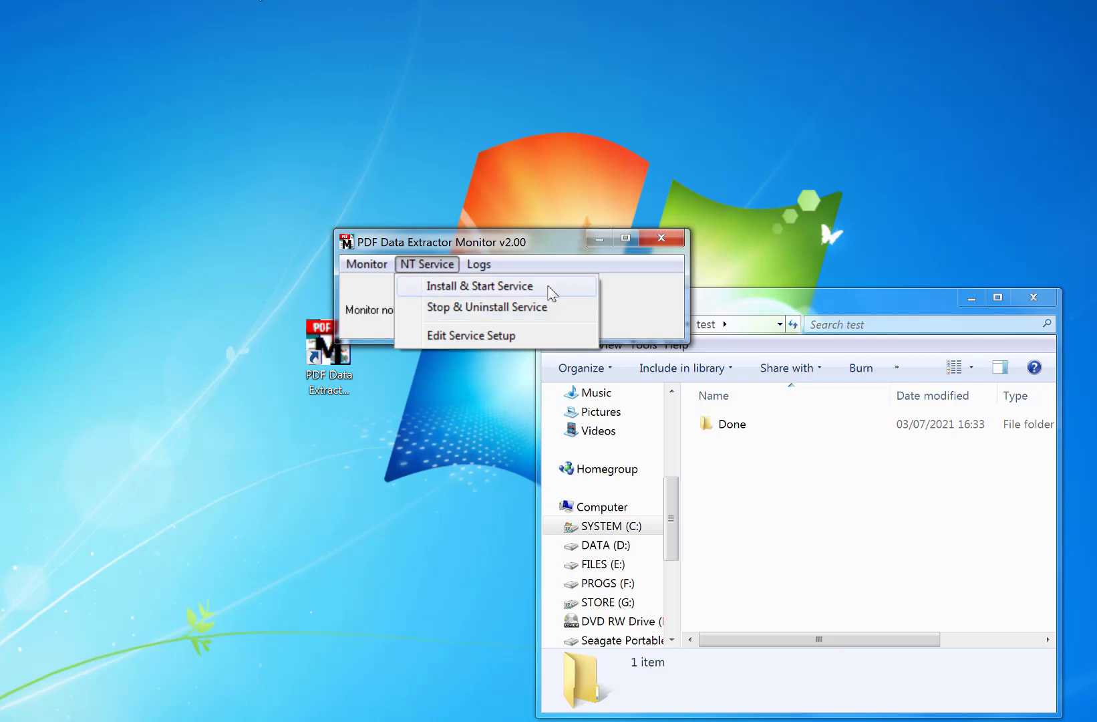
{"action": "left_click", "coordinate": [546, 286]}
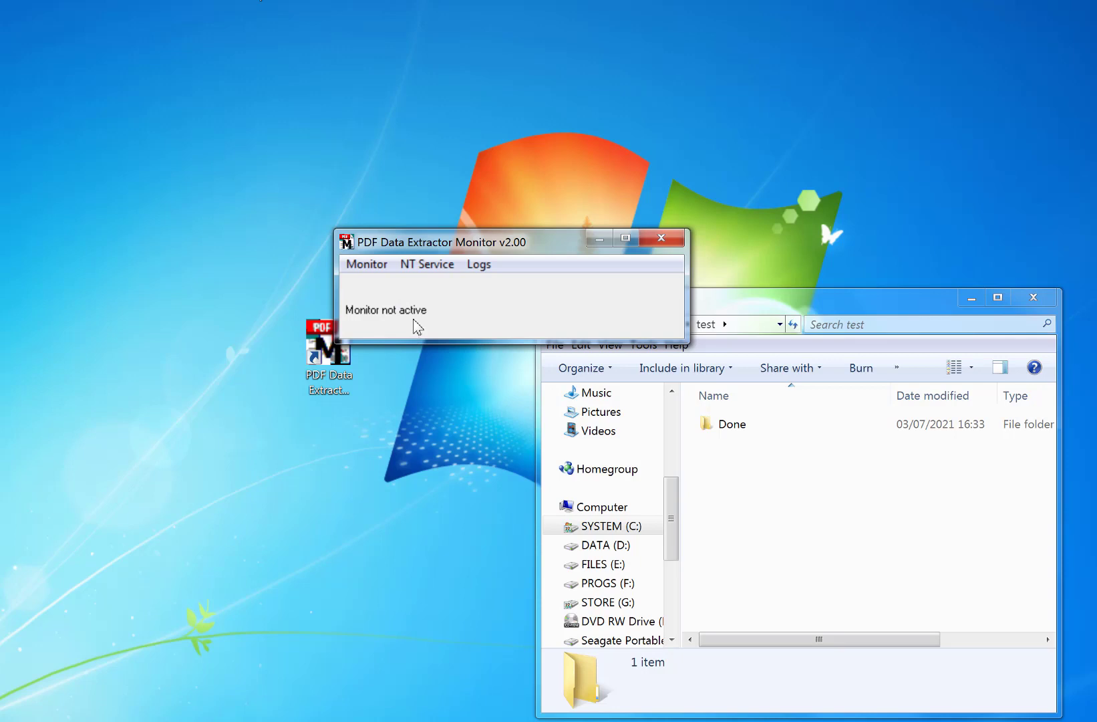
{"action": "left_click", "coordinate": [451, 266]}
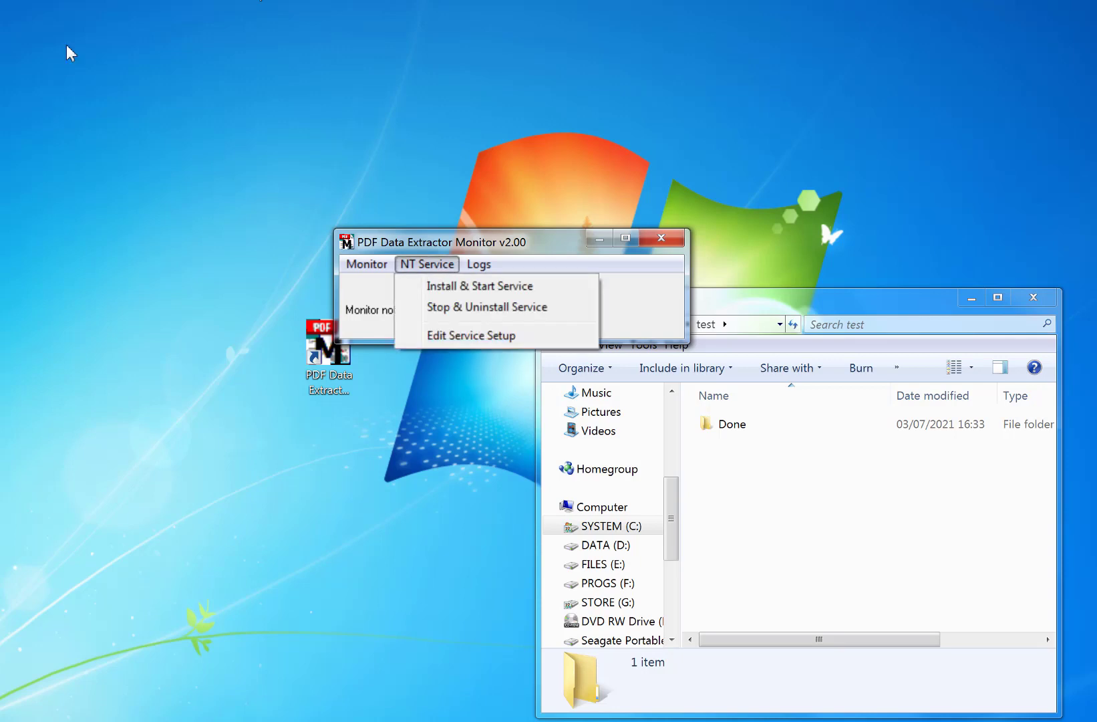
{"action": "left_click", "coordinate": [459, 287]}
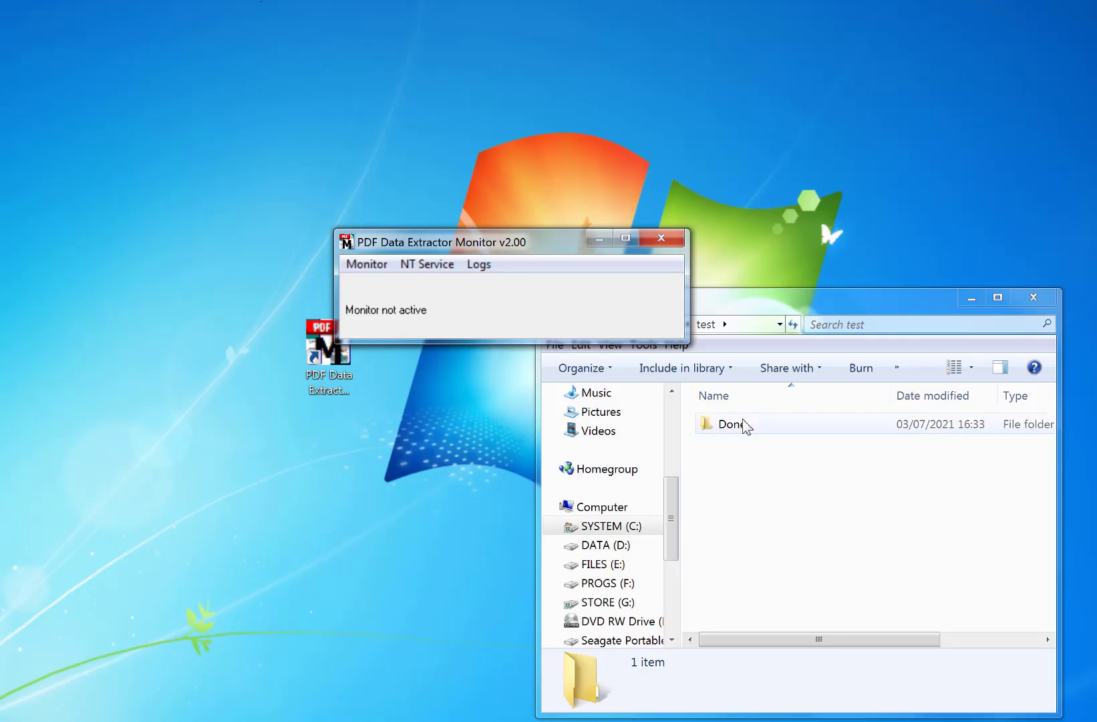
Step: View the NT service log, highlight the latest "Ran service" entry at its end, and close the log
{"action": "left_click", "coordinate": [480, 266]}
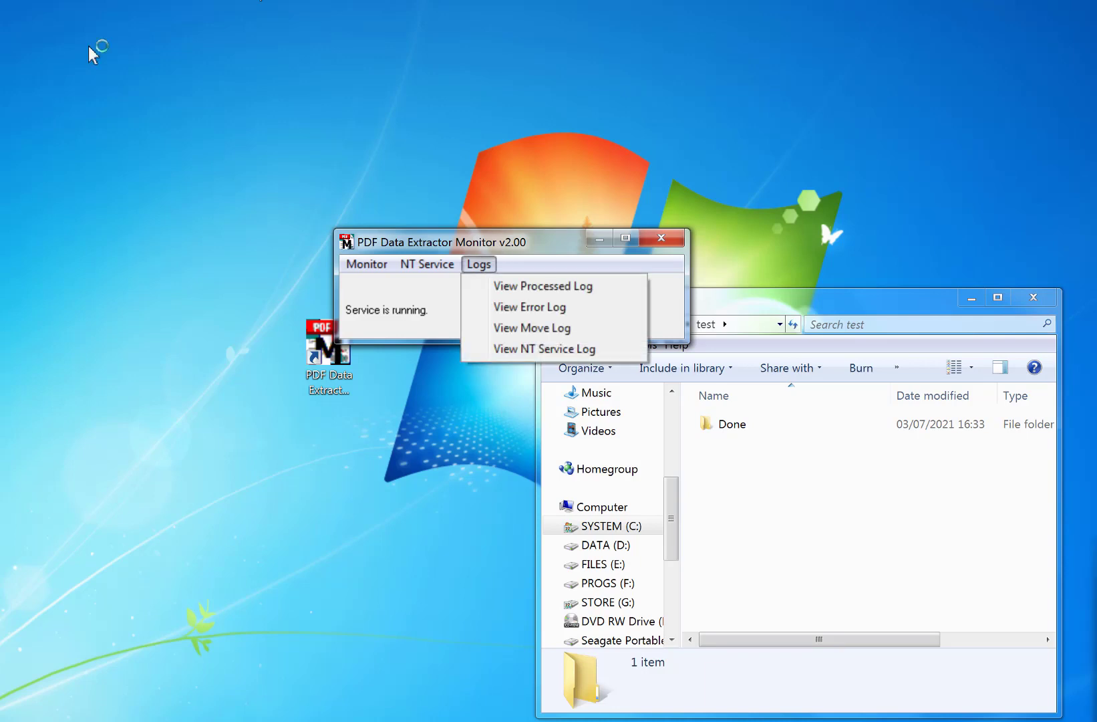
{"action": "left_click", "coordinate": [545, 349]}
{"action": "scroll", "coordinate": [561, 534], "scroll_direction": "down", "scroll_amount": 10}
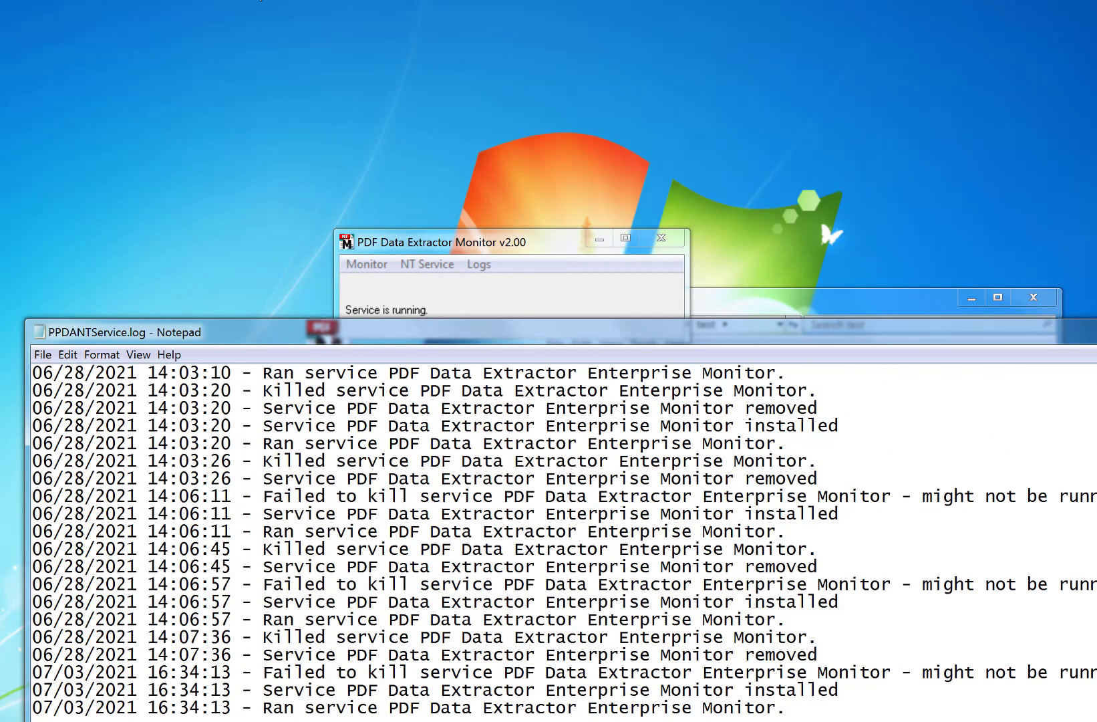
{"action": "left_click_drag", "start_coordinate": [554, 334], "coordinate": [625, 89]}
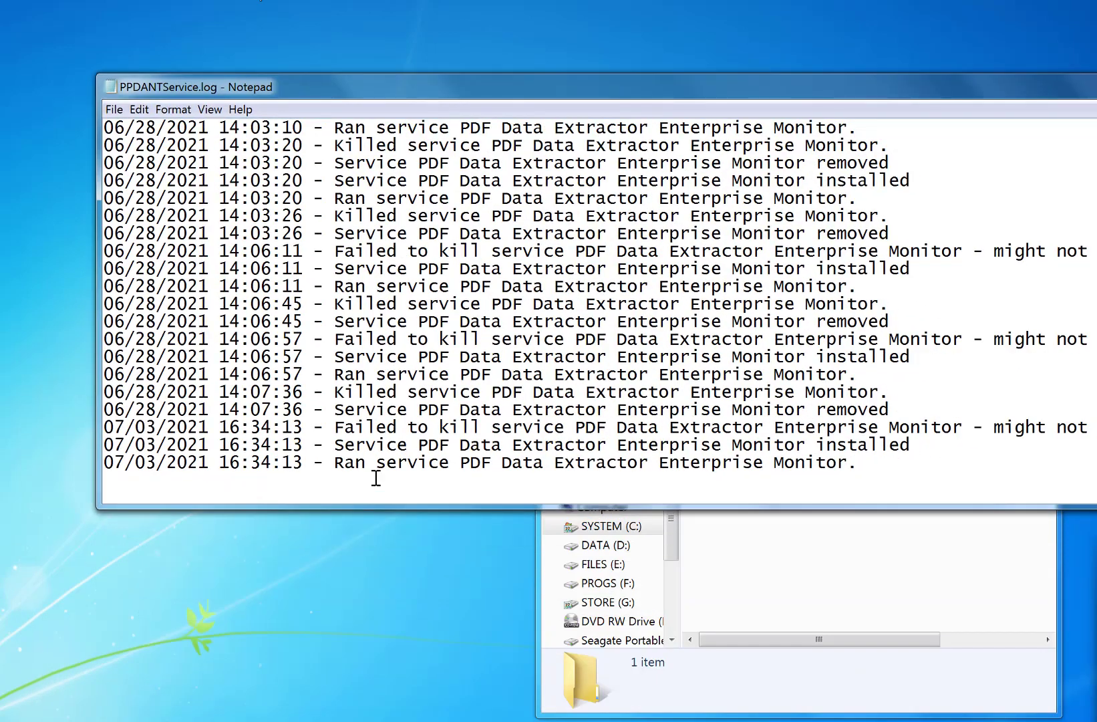
{"action": "left_click_drag", "start_coordinate": [333, 463], "coordinate": [864, 477]}
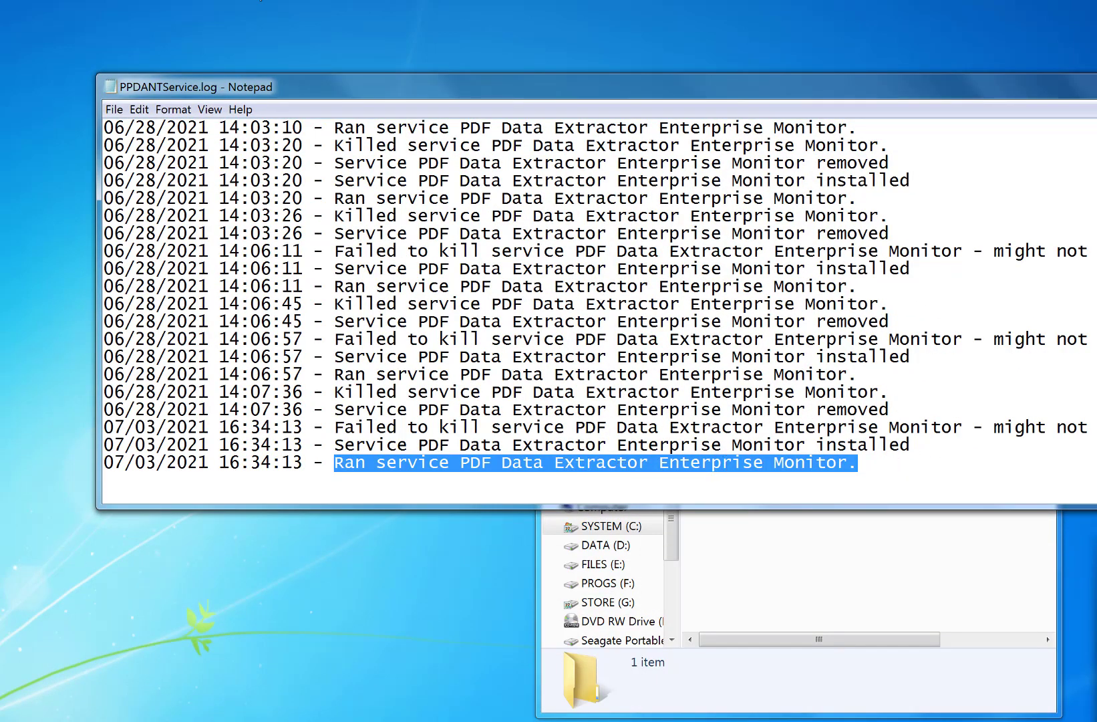
{"action": "key", "text": "alt+F4"}
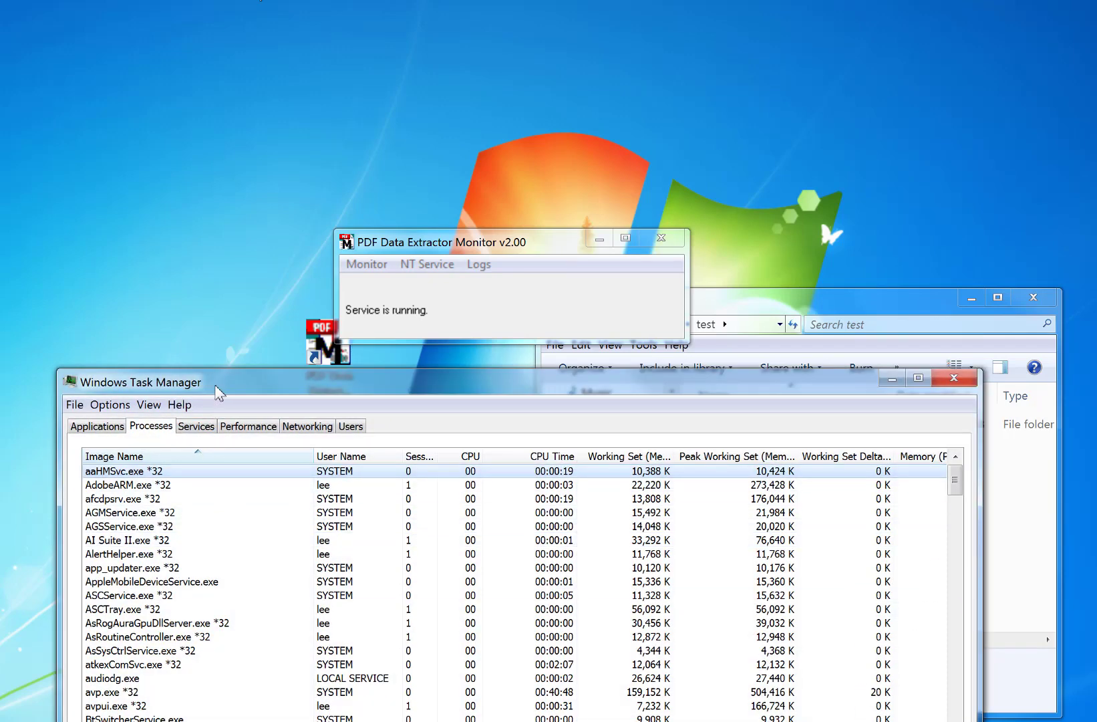
Step: Find the pdf processes in Windows Task Manager and close the PDF Data Extractor Monitor window
{"action": "left_click_drag", "start_coordinate": [216, 386], "coordinate": [646, 141]}
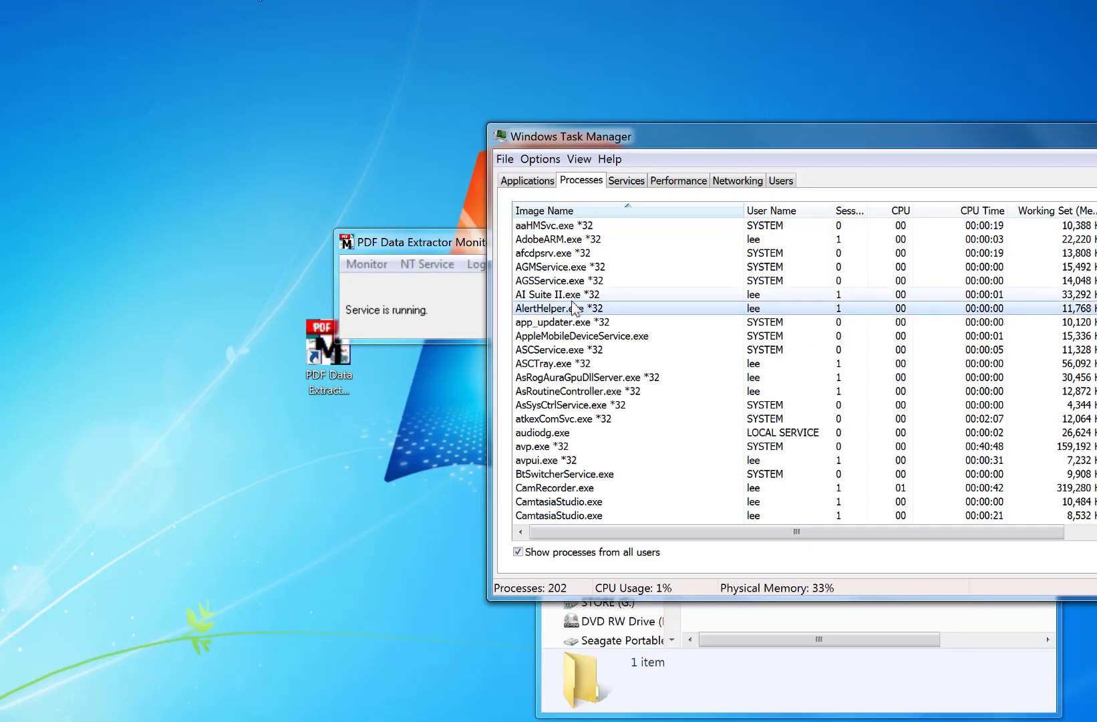
{"action": "type", "text": "pdf"}
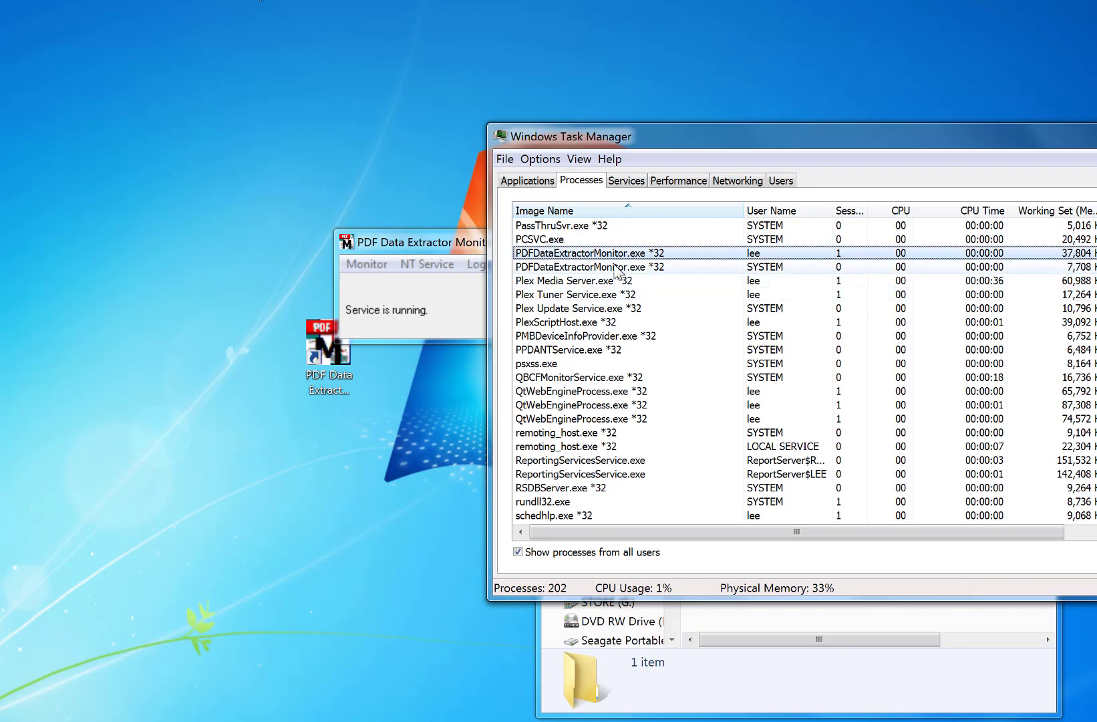
{"action": "left_click", "coordinate": [471, 245]}
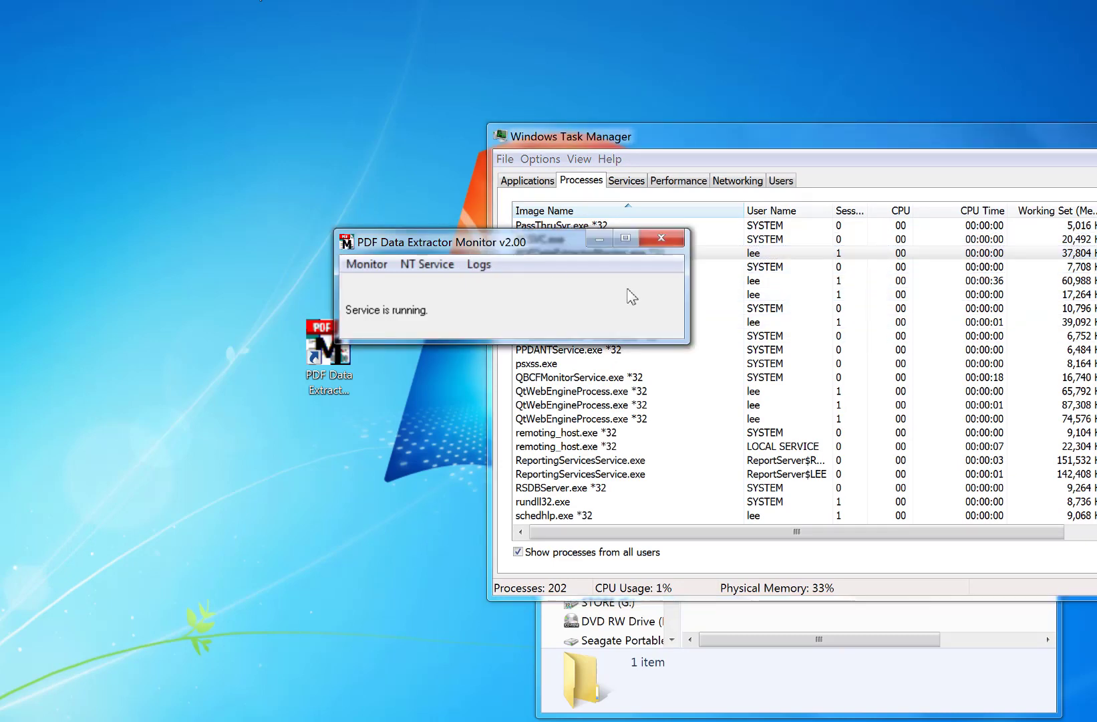
{"action": "left_click", "coordinate": [662, 238]}
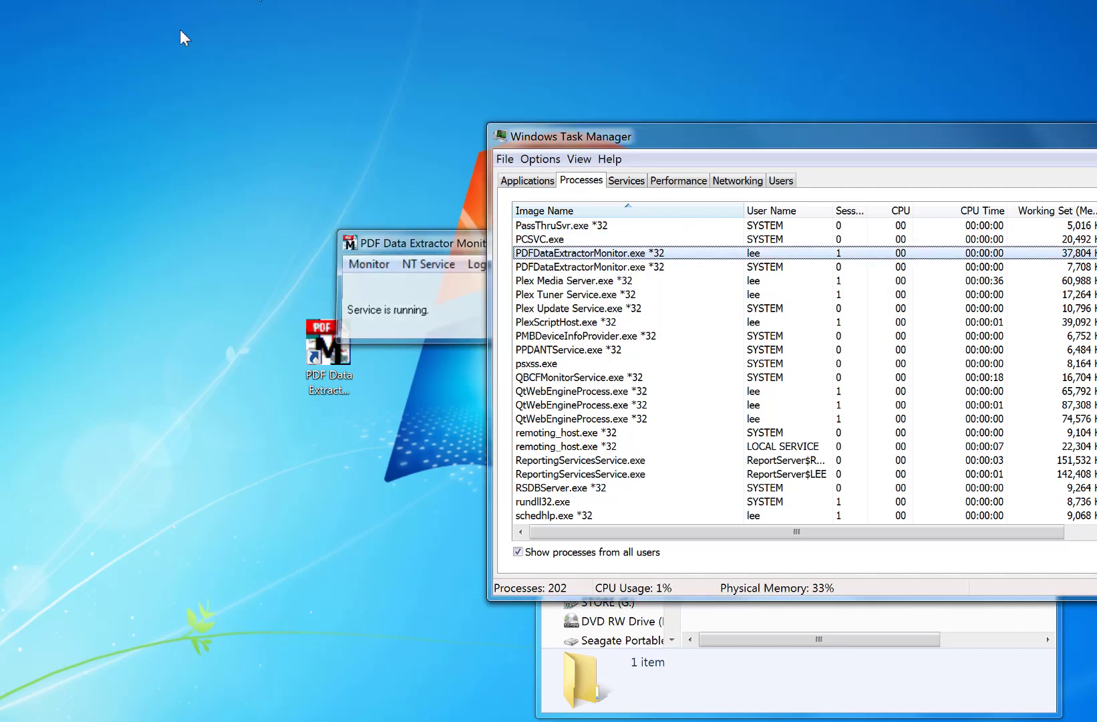
Step: Check the PDFDataExtractorMonitor.exe and PPDANTService.exe processes in the Task Manager list
{"action": "left_click", "coordinate": [596, 254]}
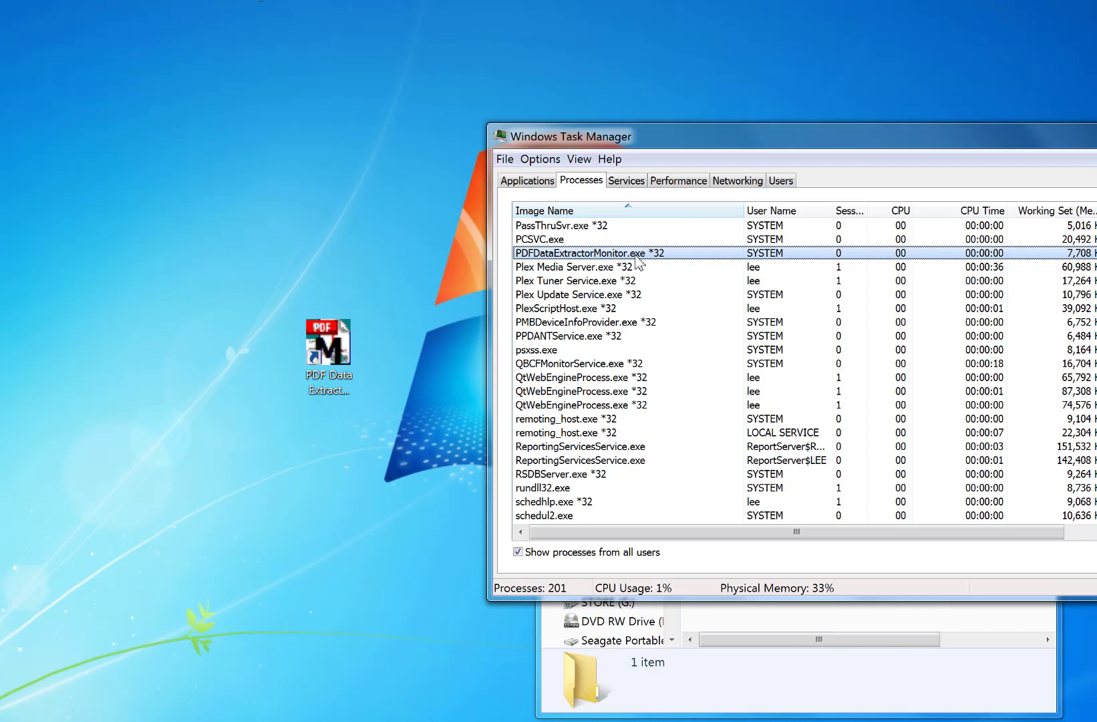
{"action": "left_click", "coordinate": [588, 336]}
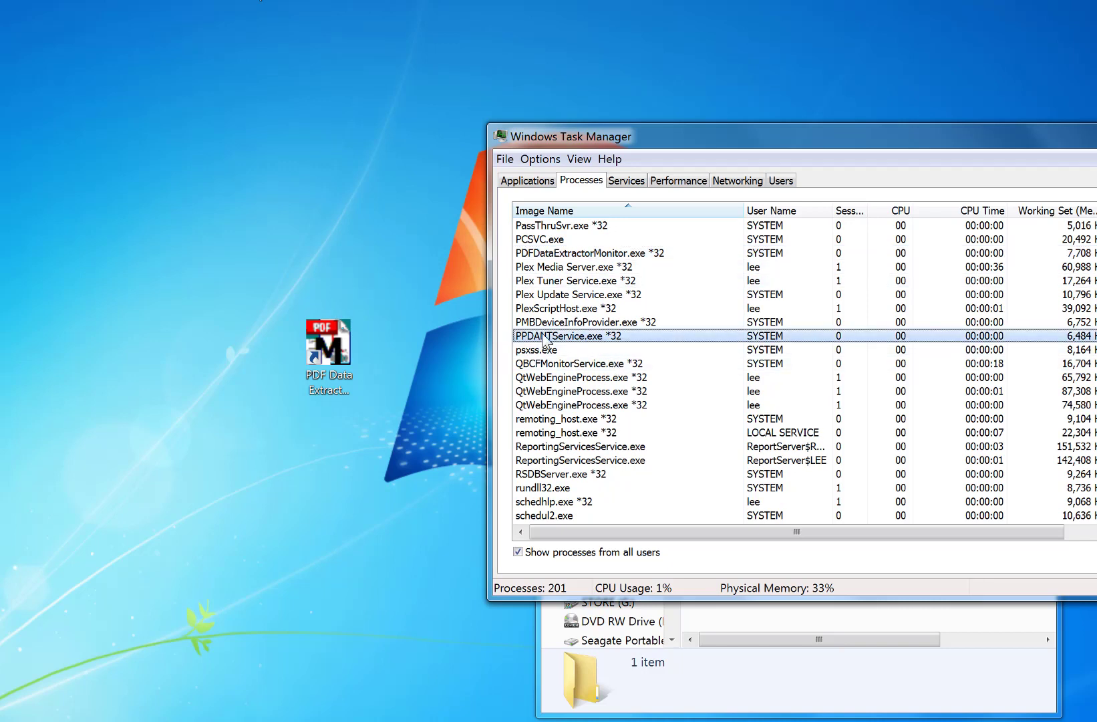
{"action": "left_click", "coordinate": [598, 254]}
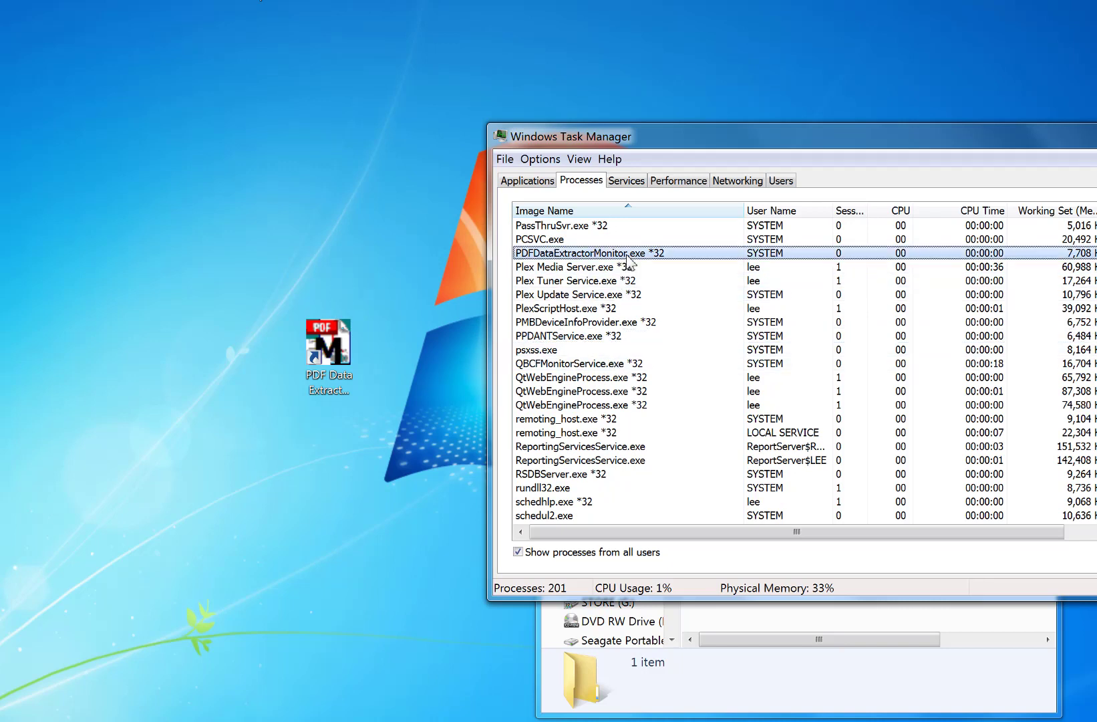
{"action": "left_click", "coordinate": [628, 336]}
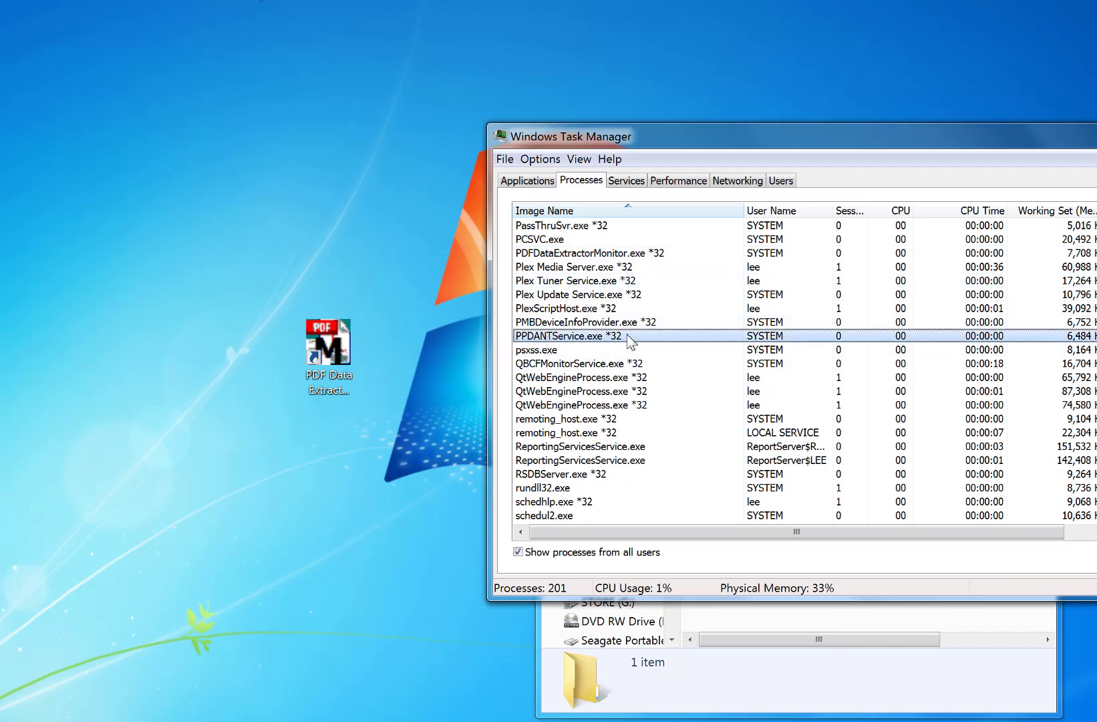
Step: Move example (2).pdf and example.pdf from the Done folder back into C:\test
{"action": "left_click", "coordinate": [852, 623]}
{"action": "double_click", "coordinate": [731, 430]}
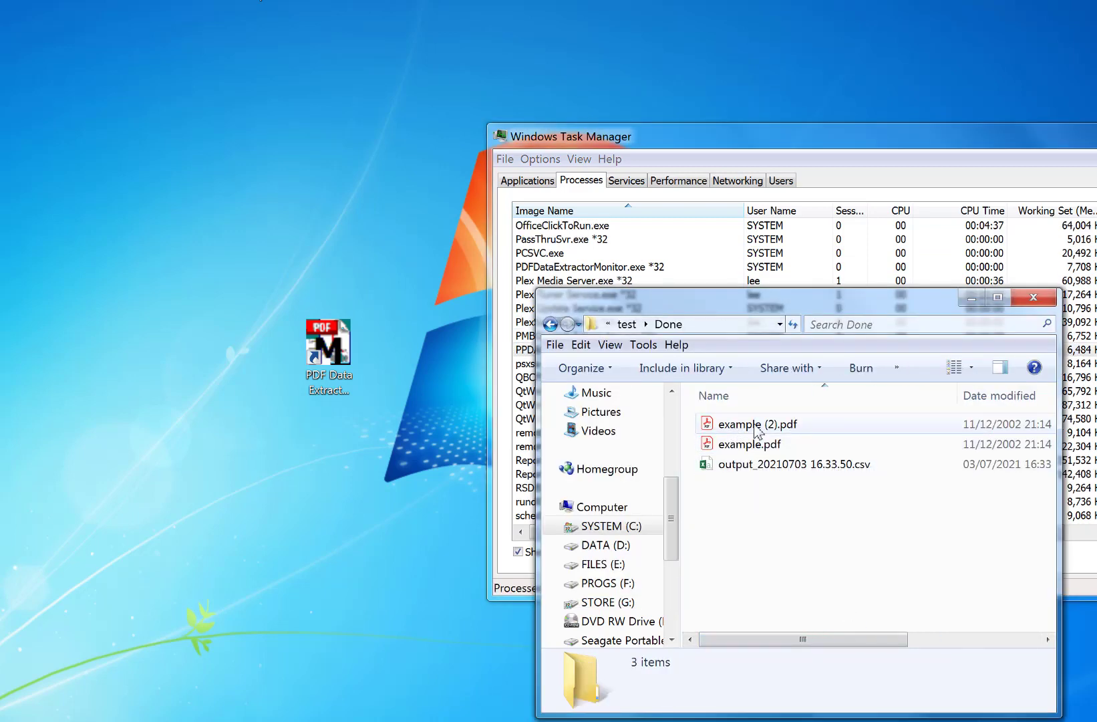
{"action": "left_click", "coordinate": [757, 428]}
{"action": "left_click", "coordinate": [751, 444], "text": "ctrl"}
{"action": "right_click", "coordinate": [753, 445]}
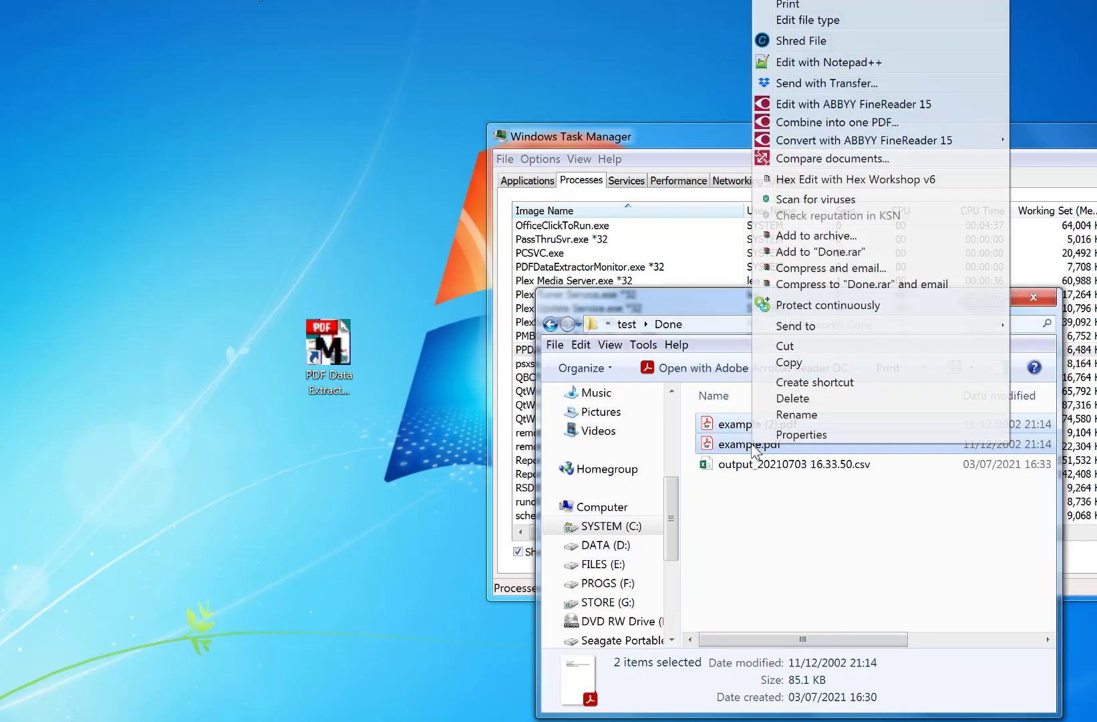
{"action": "left_click", "coordinate": [789, 362]}
{"action": "right_click", "coordinate": [737, 424]}
{"action": "left_click", "coordinate": [762, 321]}
{"action": "left_click", "coordinate": [627, 324]}
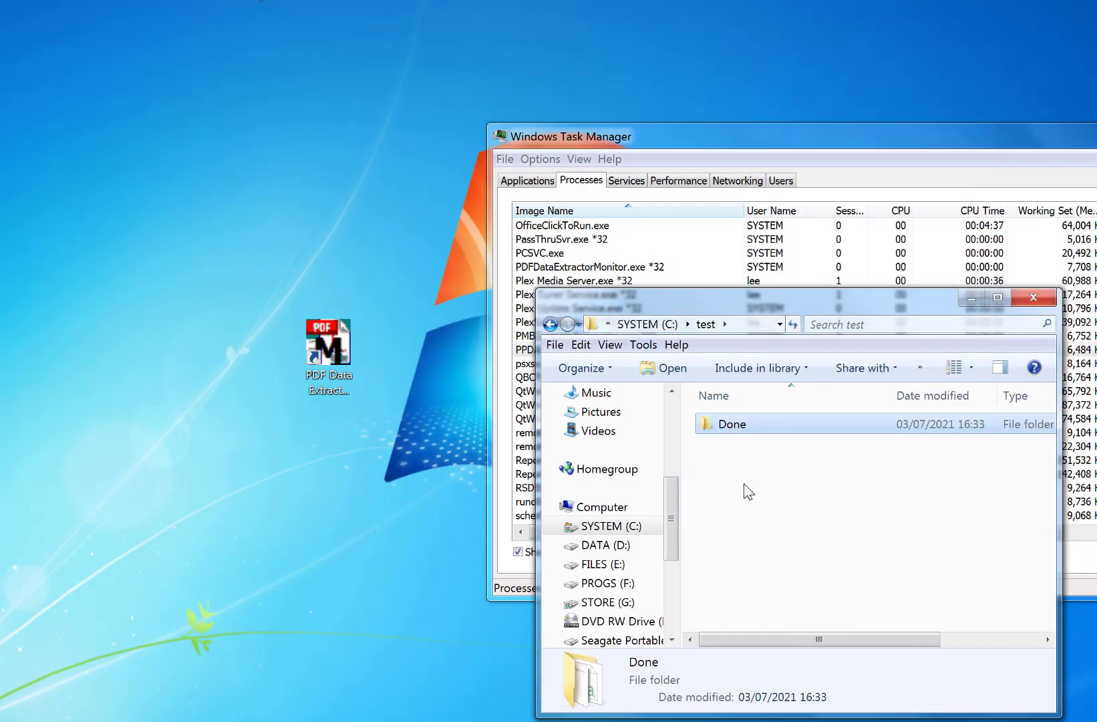
{"action": "right_click", "coordinate": [744, 492]}
{"action": "left_click", "coordinate": [799, 580]}
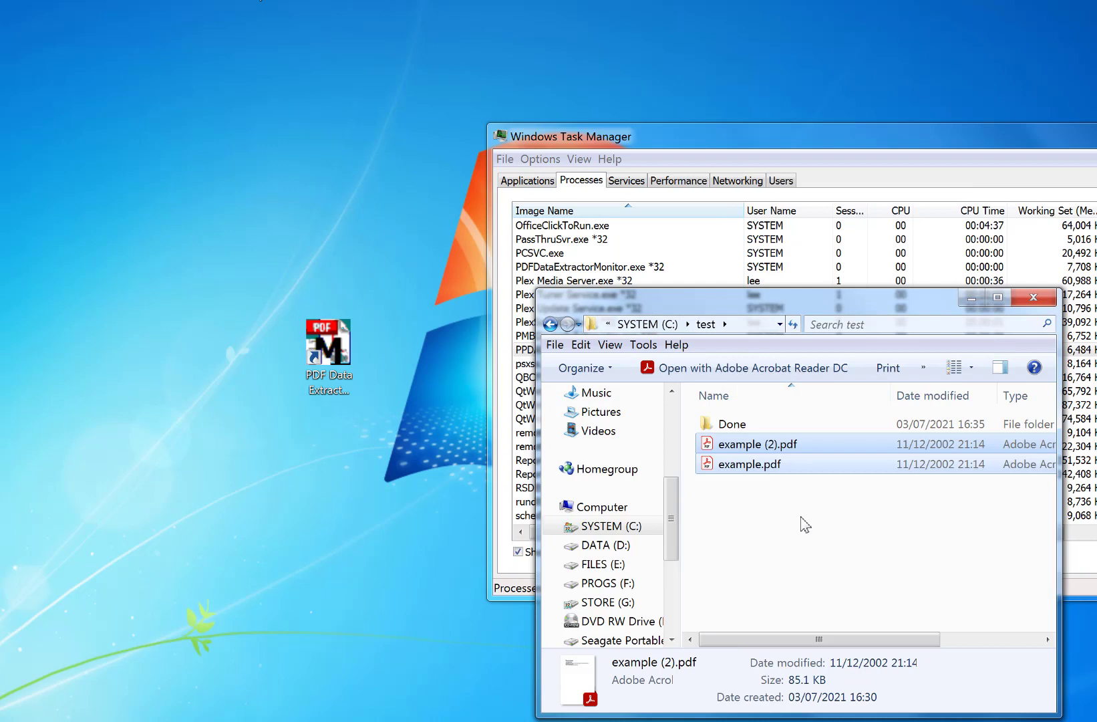
Step: Open output_20210703 16.35.09.csv from the Done folder in Notepad, check its example (2) entries against the processed PDF names, and close it
{"action": "double_click", "coordinate": [735, 425]}
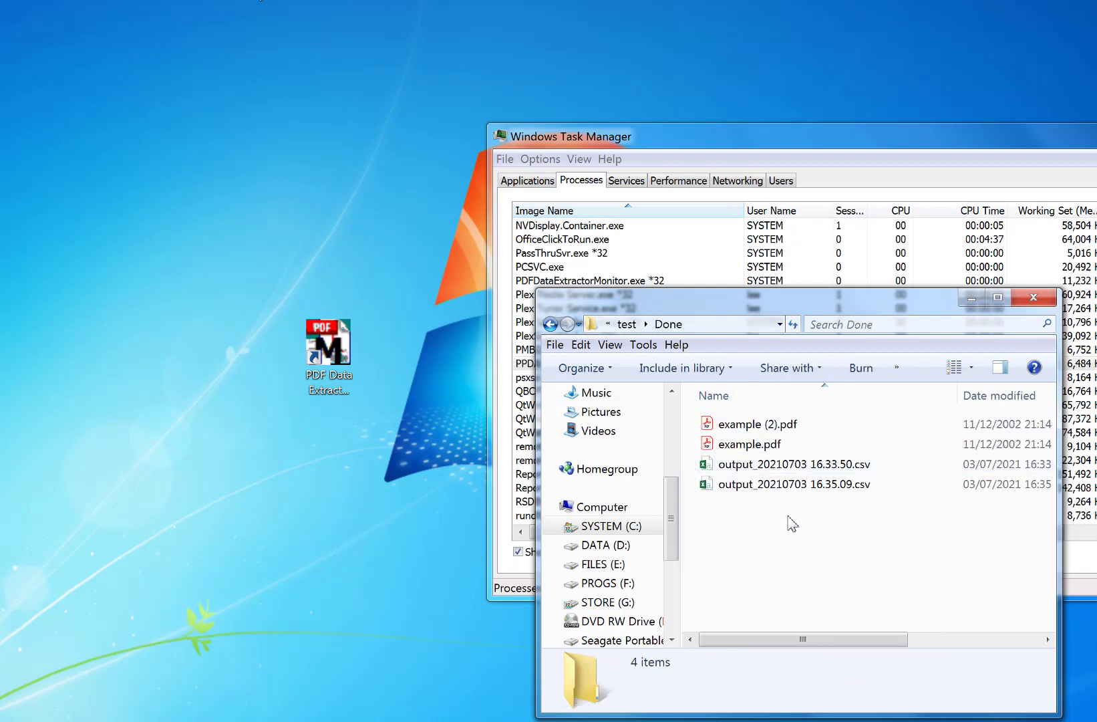
{"action": "left_click", "coordinate": [855, 490]}
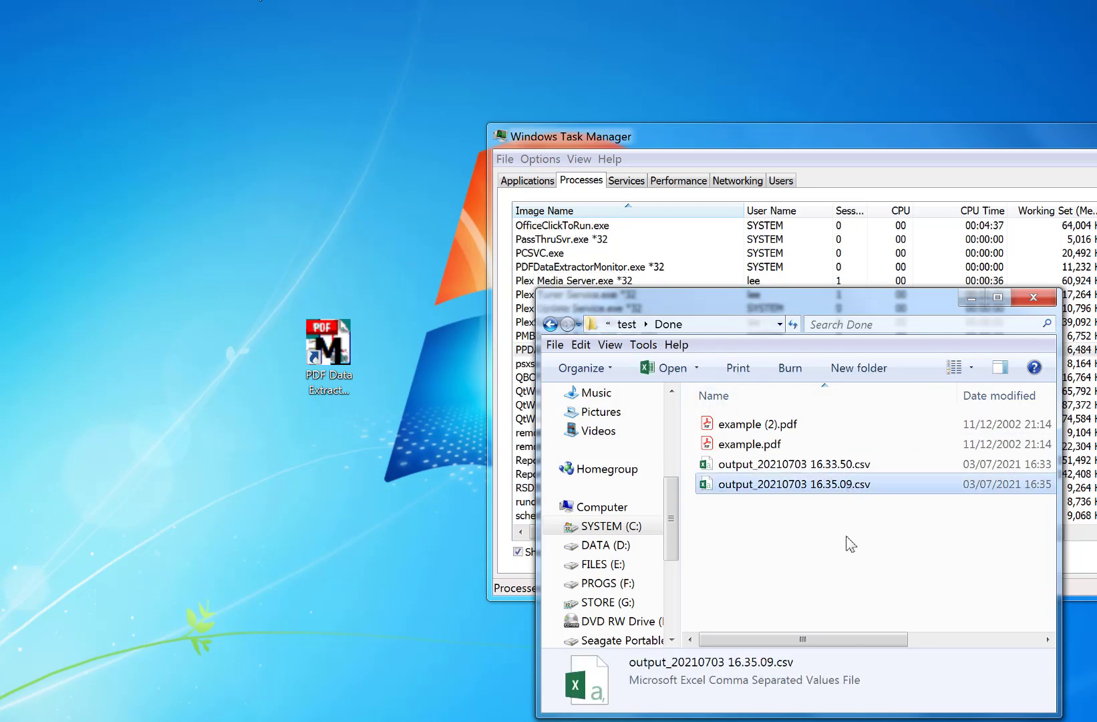
{"action": "right_click", "coordinate": [857, 488]}
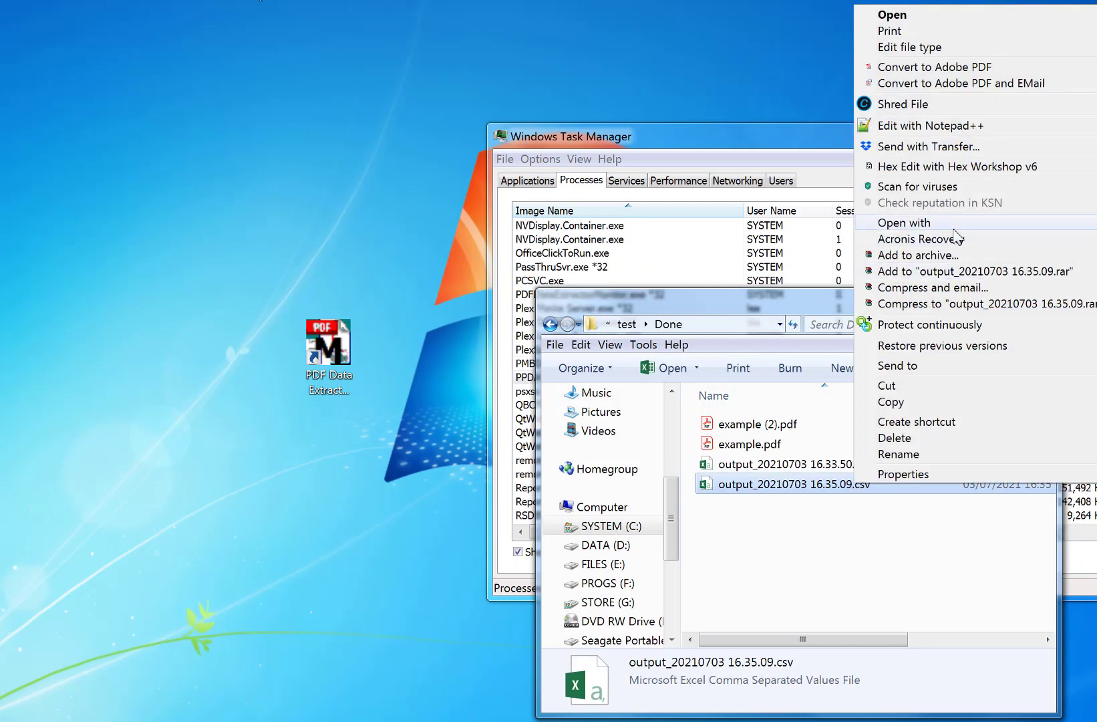
{"action": "left_click", "coordinate": [904, 222]}
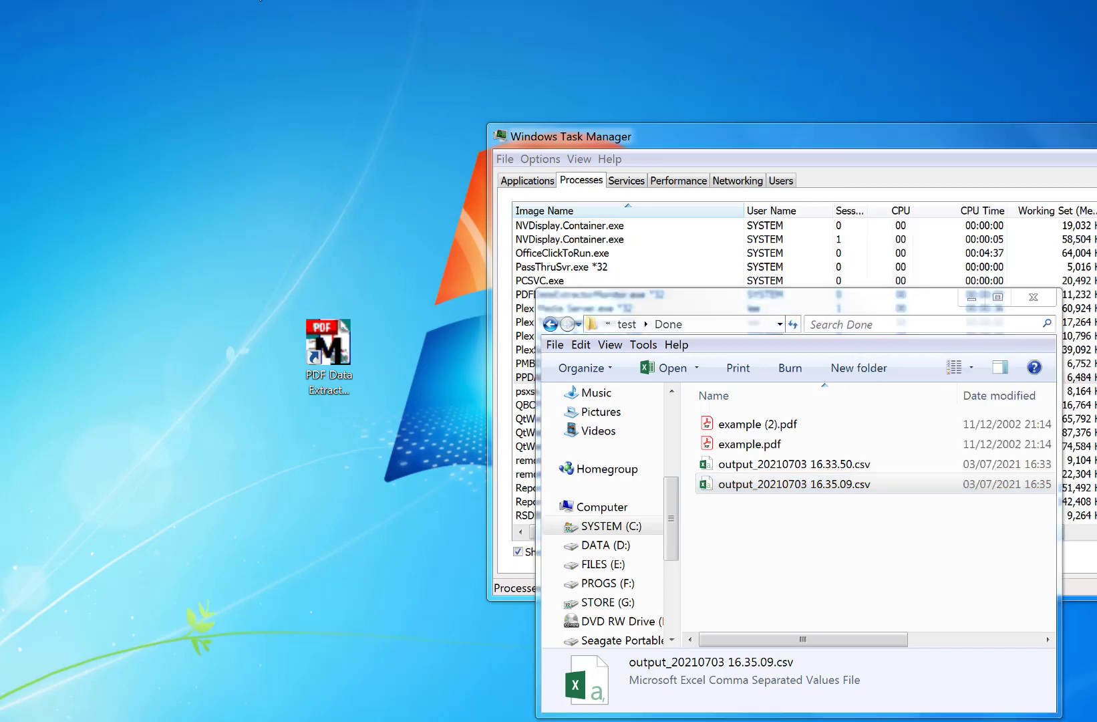
{"action": "left_click_drag", "start_coordinate": [318, 90], "coordinate": [1036, 268]}
{"action": "mouse_move", "coordinate": [836, 302]}
{"action": "left_mouse_down"}
{"action": "mouse_move", "coordinate": [943, 300]}
{"action": "mouse_move", "coordinate": [834, 322]}
{"action": "left_mouse_up"}
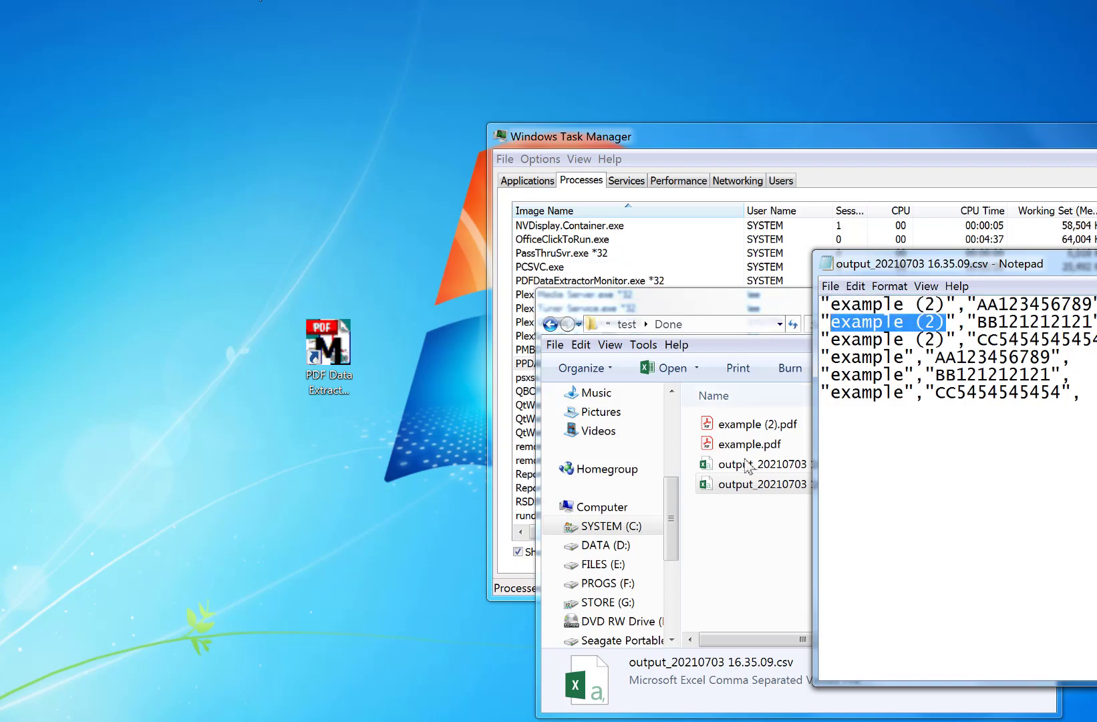
{"action": "left_click", "coordinate": [769, 428]}
{"action": "key", "text": "alt+Tab"}
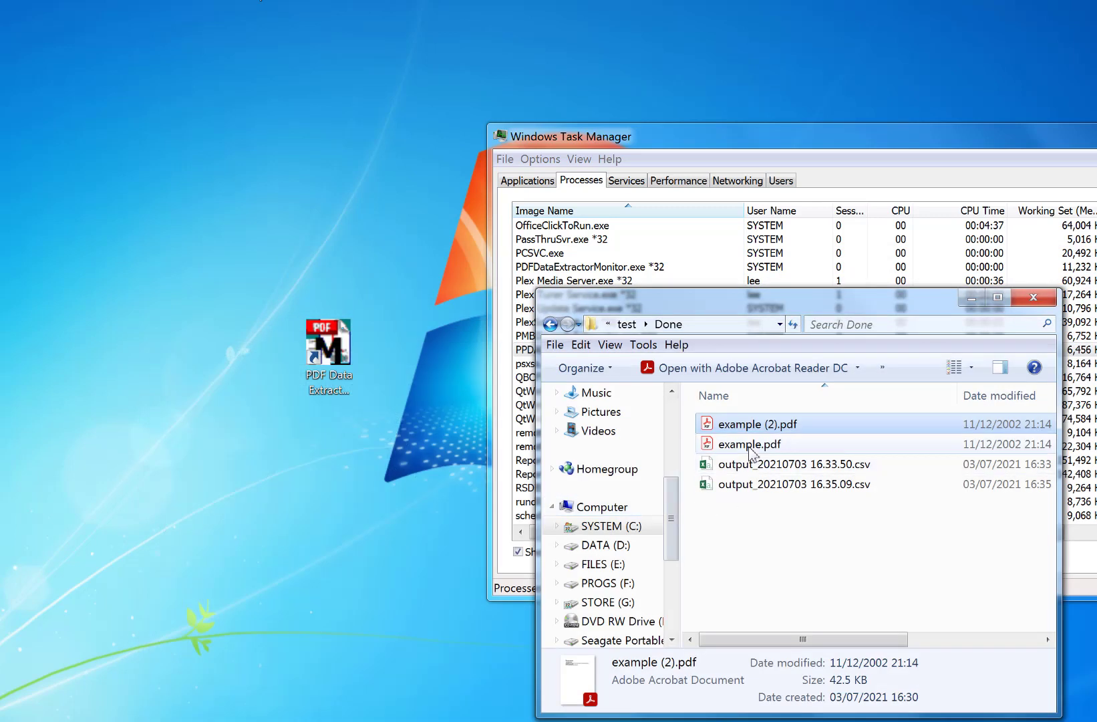
Step: Make a copy of example.pdf within the Done folder
{"action": "right_click", "coordinate": [751, 443]}
{"action": "left_click", "coordinate": [786, 364]}
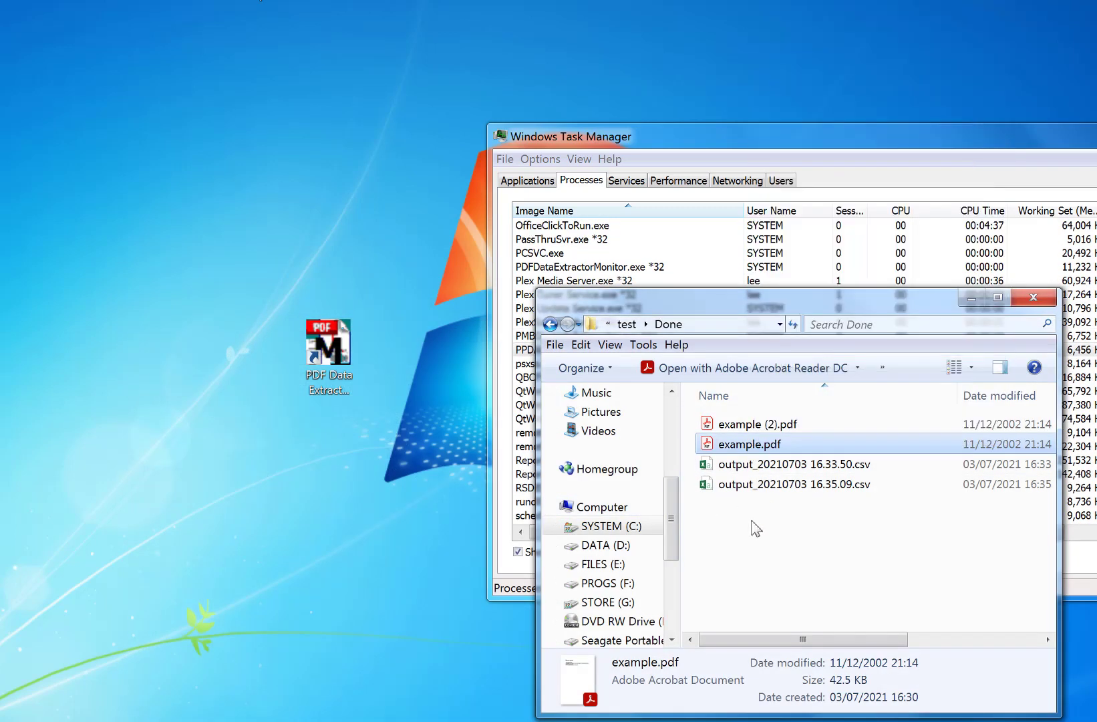
{"action": "right_click", "coordinate": [754, 523]}
{"action": "left_click", "coordinate": [785, 620]}
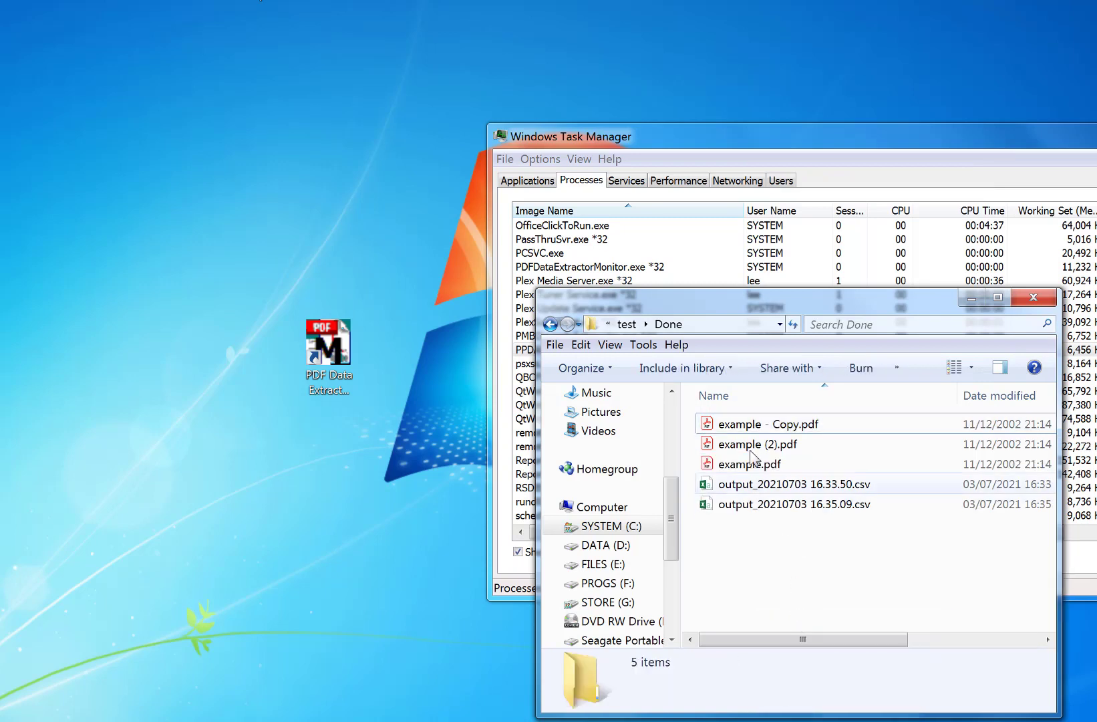
Step: Move example - Copy.pdf, example (2).pdf and example.pdf from the Done folder into C:\test
{"action": "left_click", "coordinate": [755, 424]}
{"action": "left_click", "coordinate": [765, 467], "text": "shift"}
{"action": "right_click", "coordinate": [765, 468]}
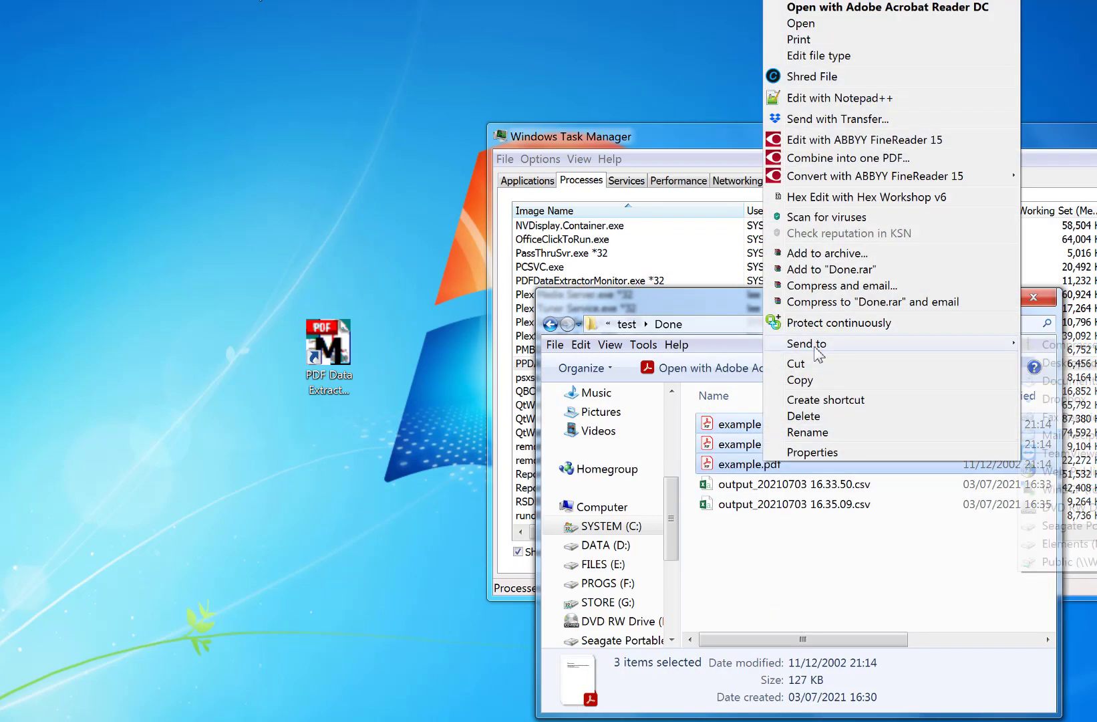
{"action": "left_click", "coordinate": [818, 364]}
{"action": "left_click", "coordinate": [636, 325]}
{"action": "right_click", "coordinate": [752, 461]}
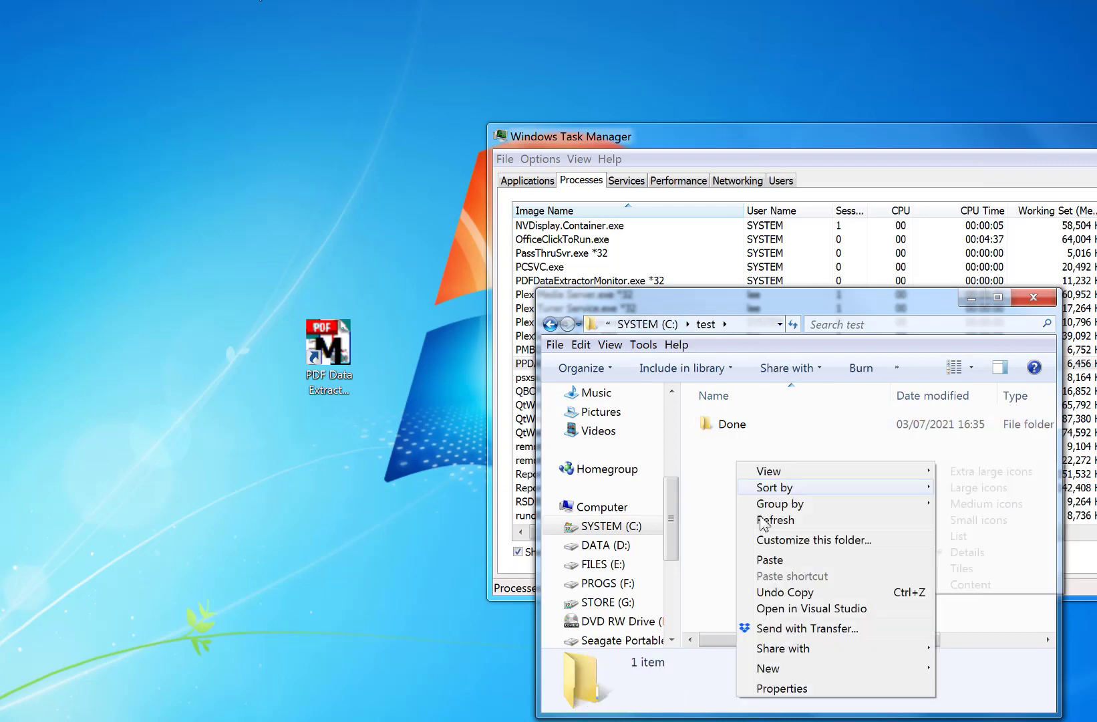
{"action": "left_click", "coordinate": [768, 562]}
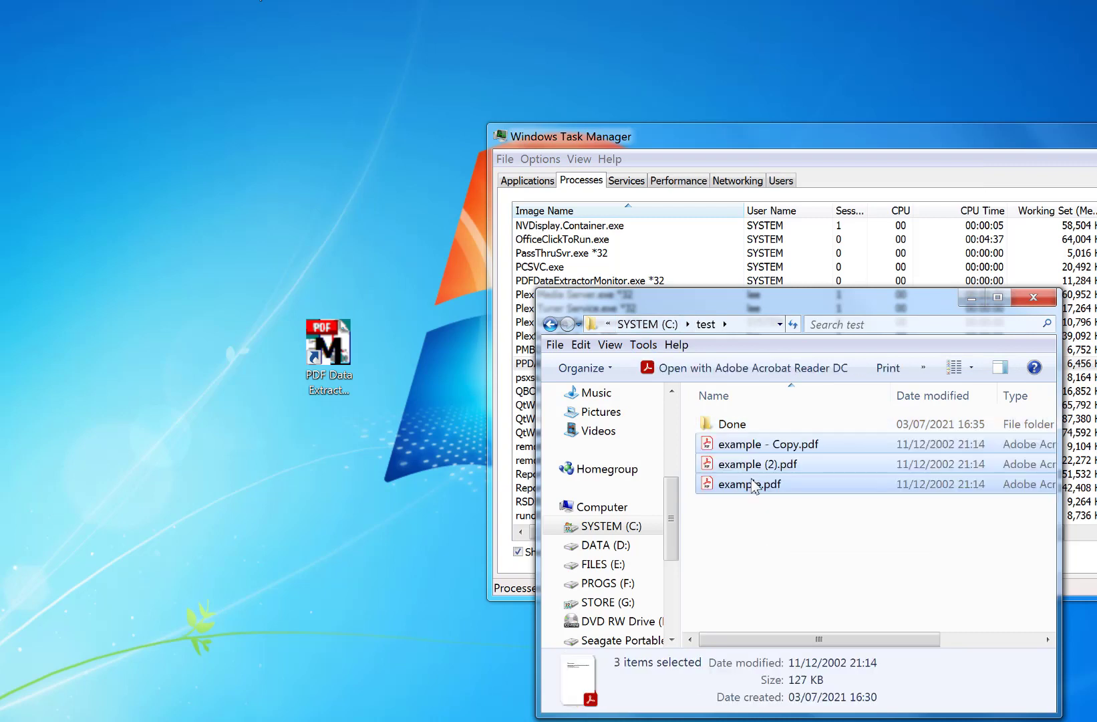
{"action": "left_click", "coordinate": [784, 533]}
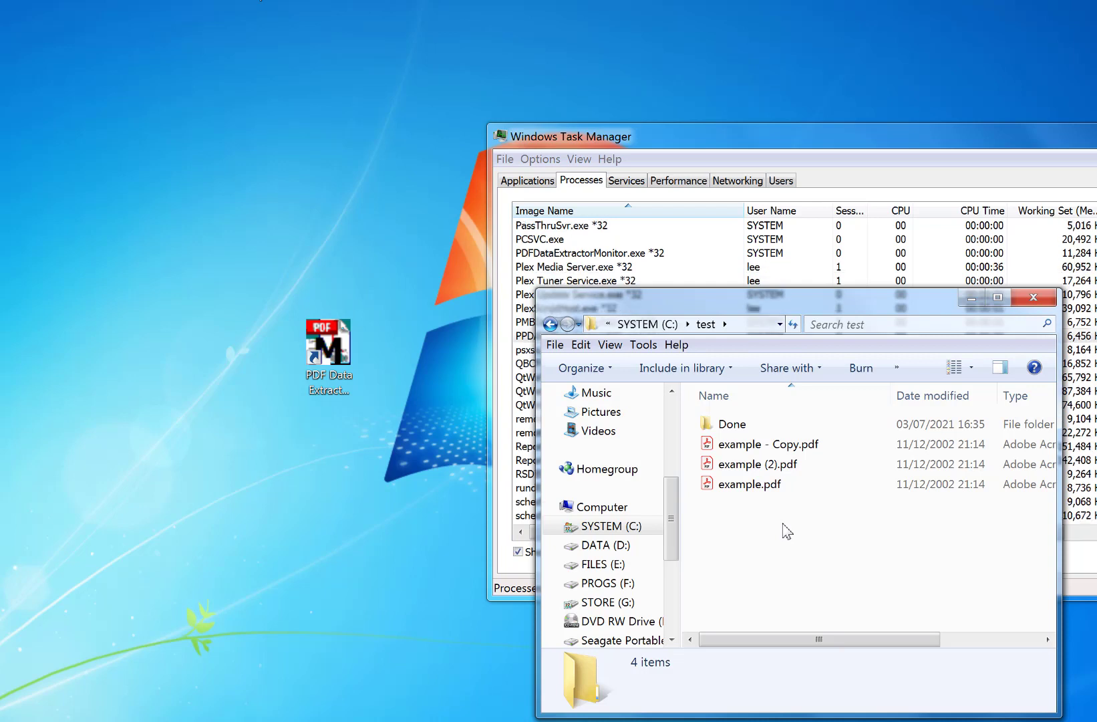
Step: Open output_20210703 16.35.45.csv from the Done folder in Notepad, review the extracted lines, and close it
{"action": "double_click", "coordinate": [738, 428]}
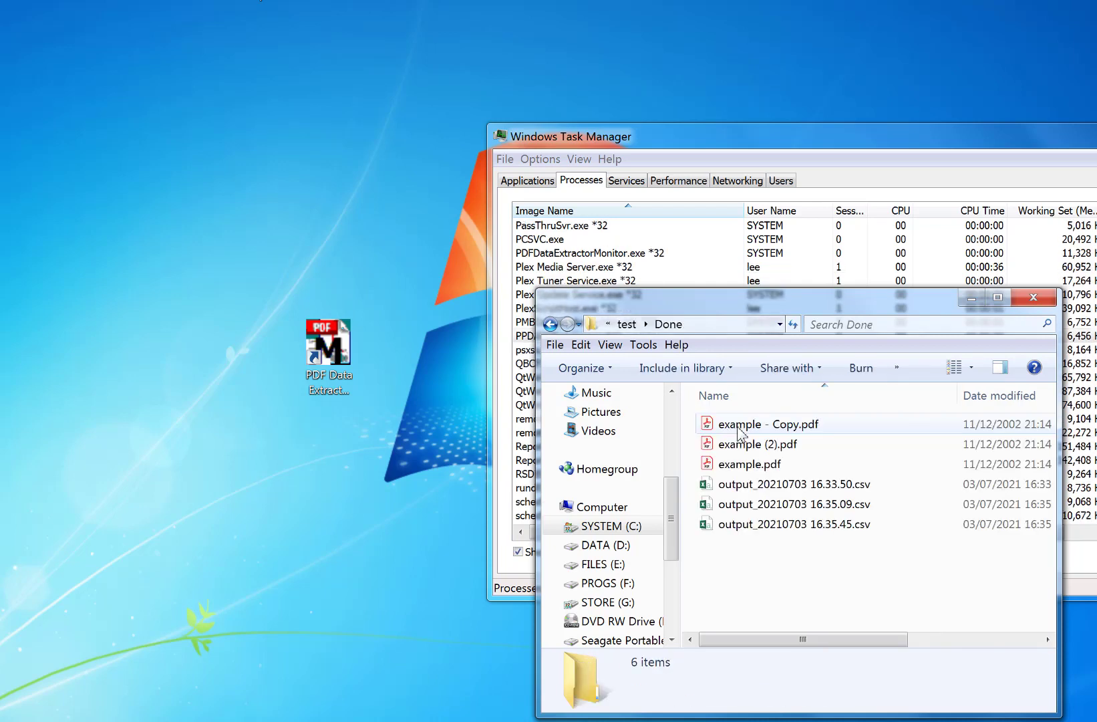
{"action": "left_click", "coordinate": [820, 525]}
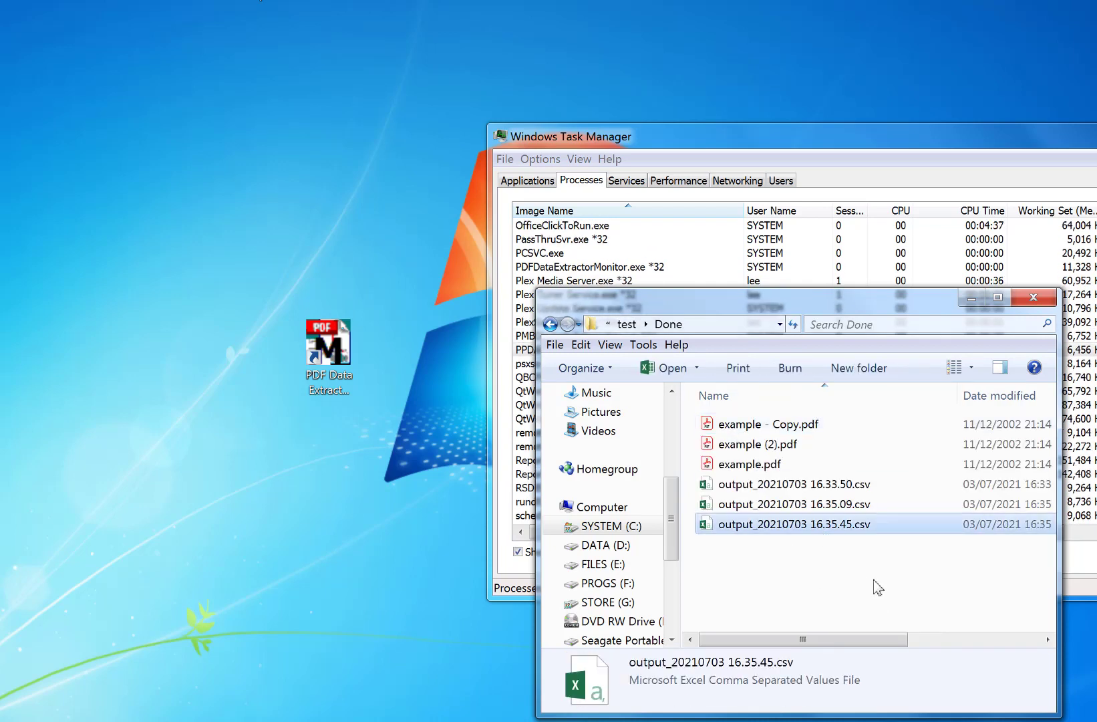
{"action": "right_click", "coordinate": [851, 524]}
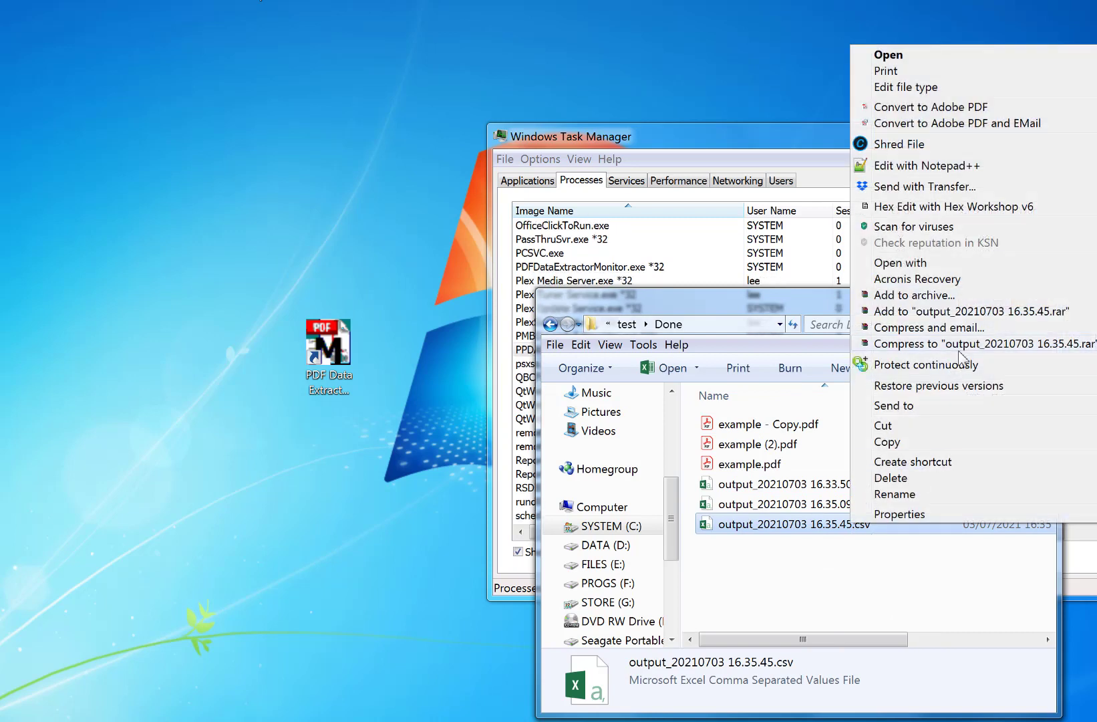
{"action": "left_click", "coordinate": [1096, 283]}
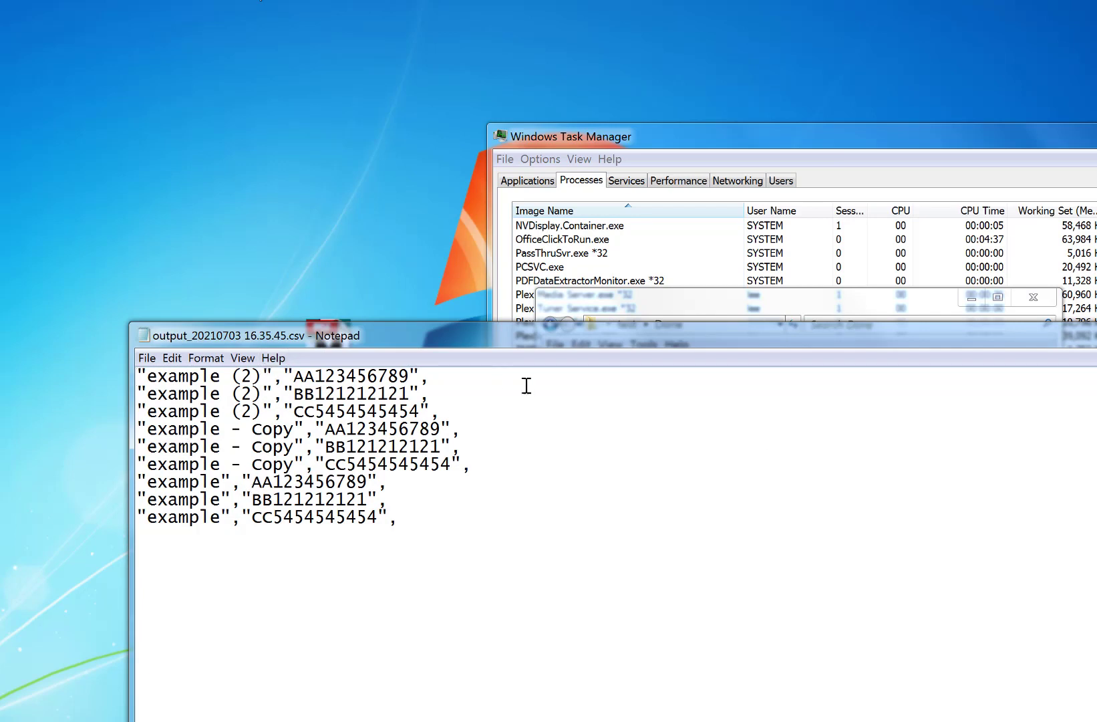
{"action": "key", "text": "alt+F4"}
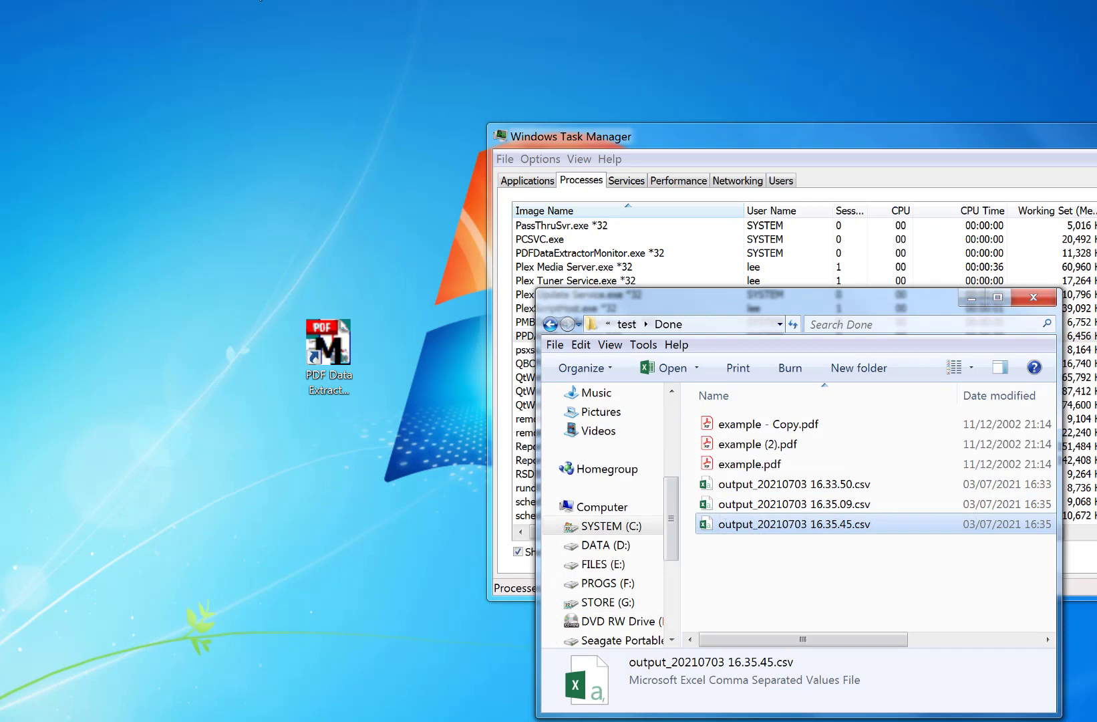
Step: Reopen PDF Data Extractor Monitor and look over its NT service and log options
{"action": "double_click", "coordinate": [344, 361]}
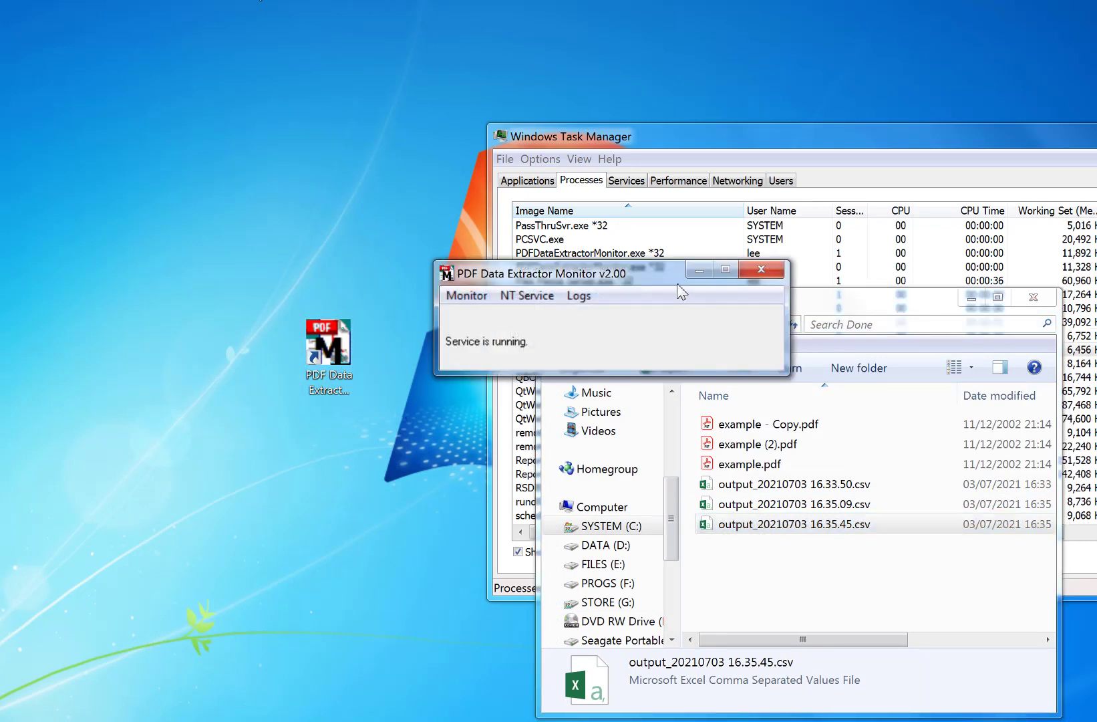
{"action": "left_click", "coordinate": [769, 549]}
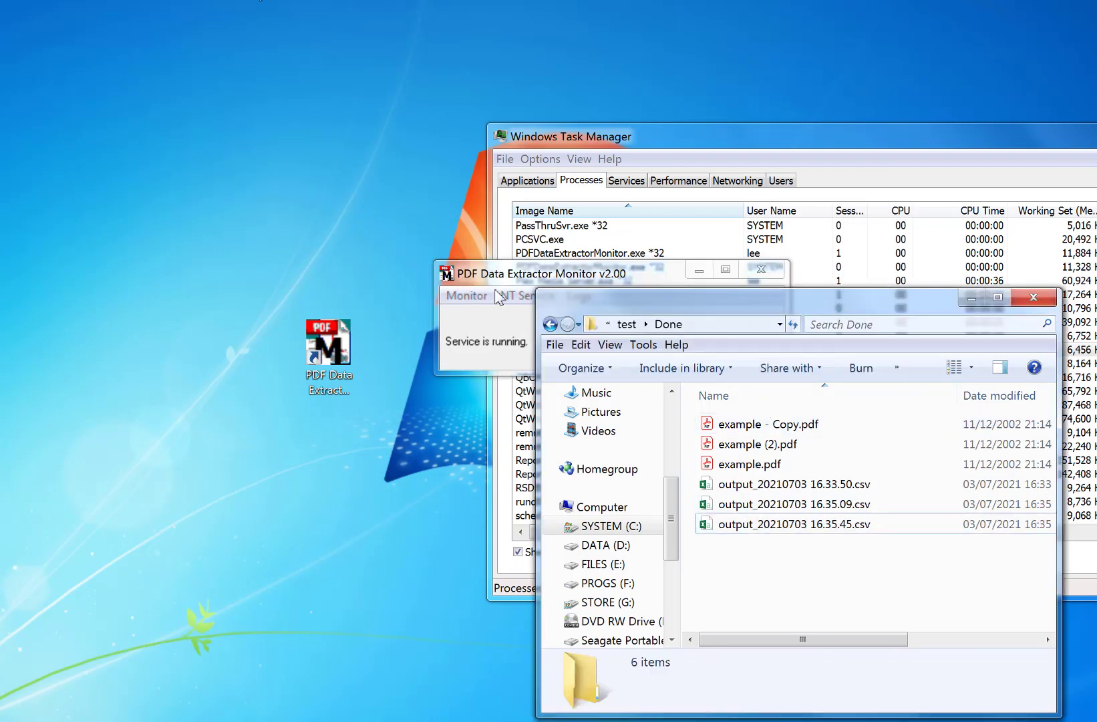
{"action": "left_click", "coordinate": [527, 286]}
{"action": "left_click", "coordinate": [553, 298]}
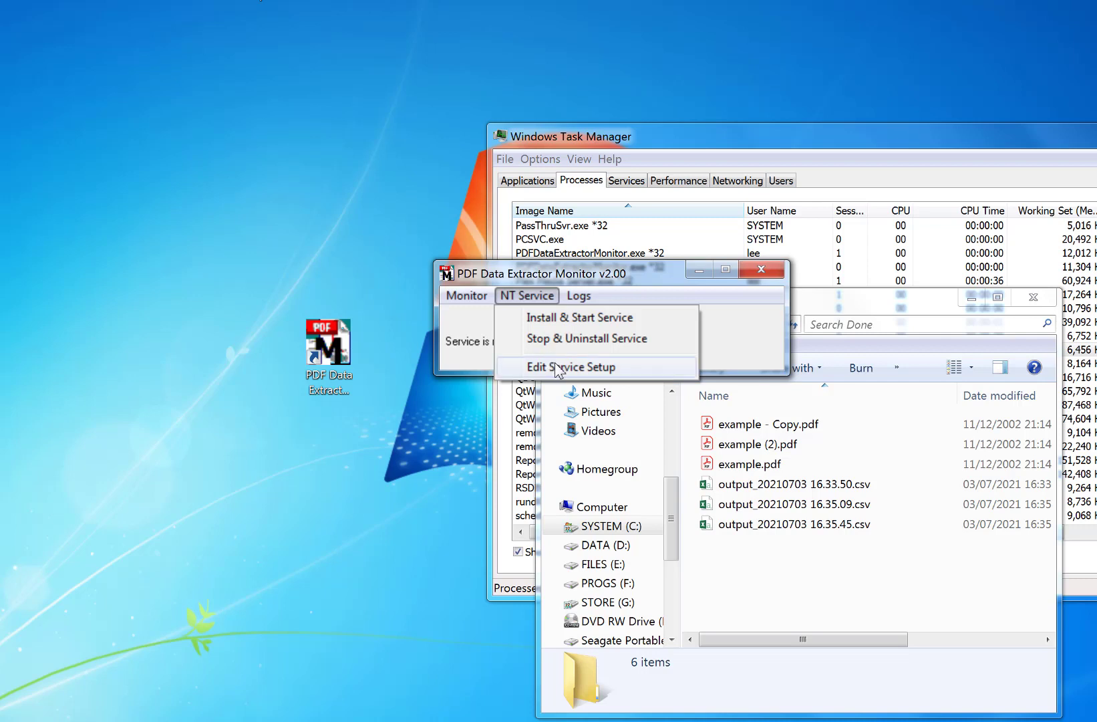
{"action": "left_click", "coordinate": [579, 295]}
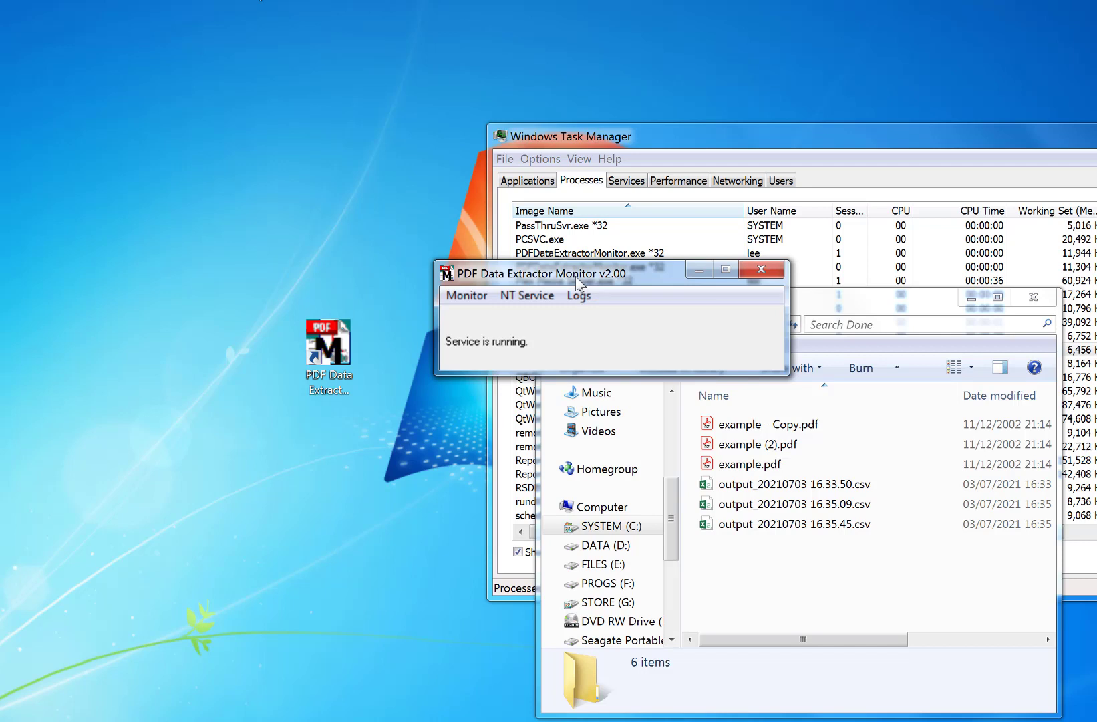
Step: Open the NT service setup file PPDANTService.ini and set AccountUsername to "./Administrator"
{"action": "left_click", "coordinate": [542, 298]}
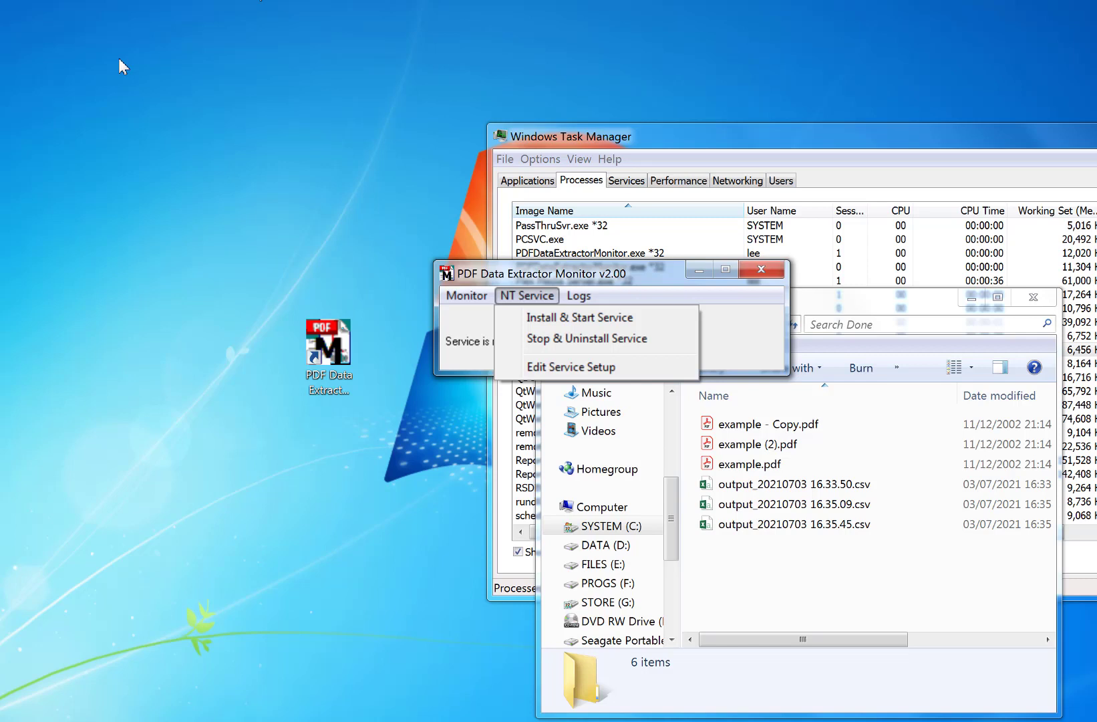
{"action": "left_click", "coordinate": [564, 366]}
{"action": "left_click_drag", "start_coordinate": [455, 335], "coordinate": [768, 350]}
{"action": "left_click_drag", "start_coordinate": [765, 463], "coordinate": [672, 470]}
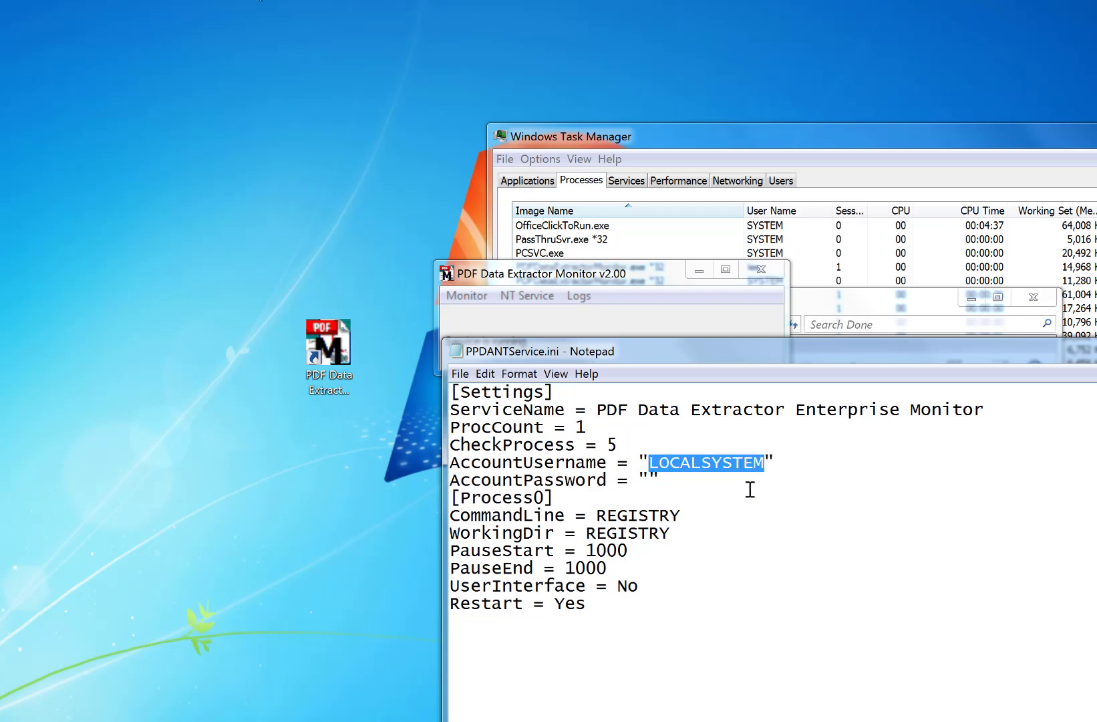
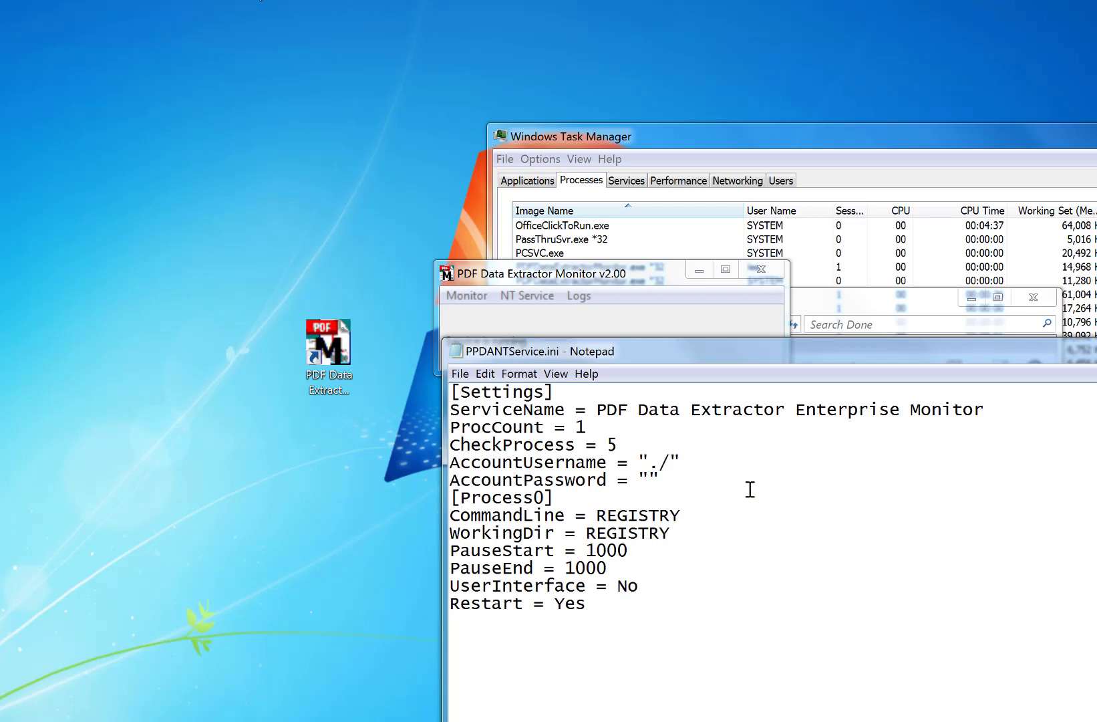
{"action": "type", "text": "Administrator"}
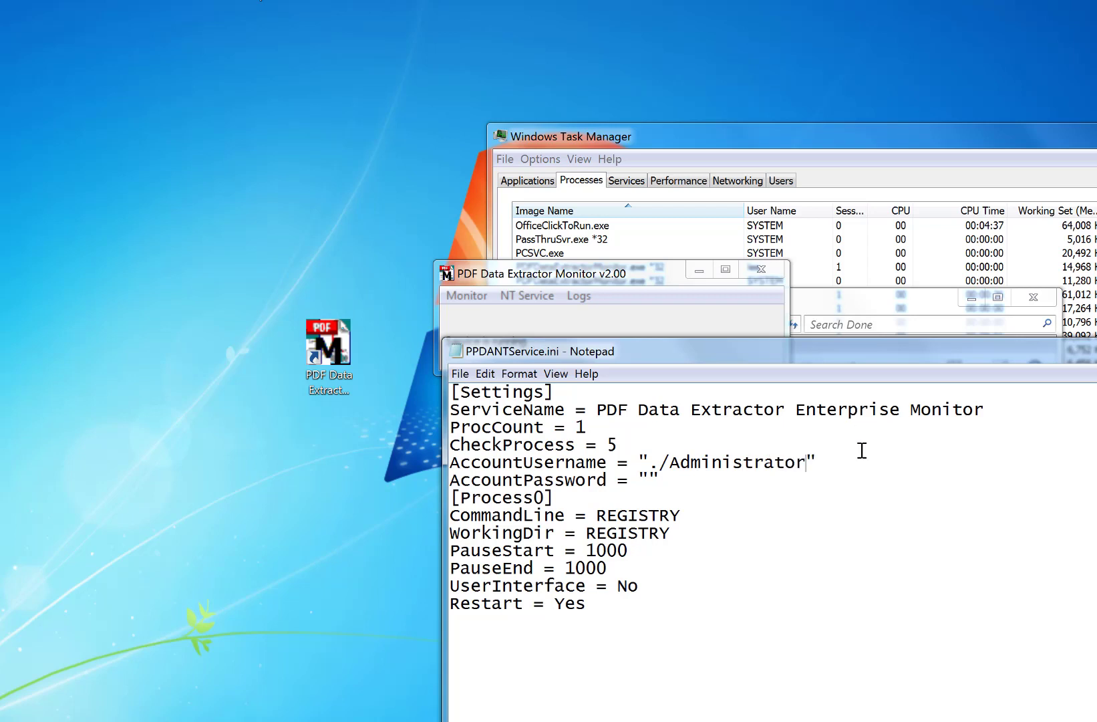